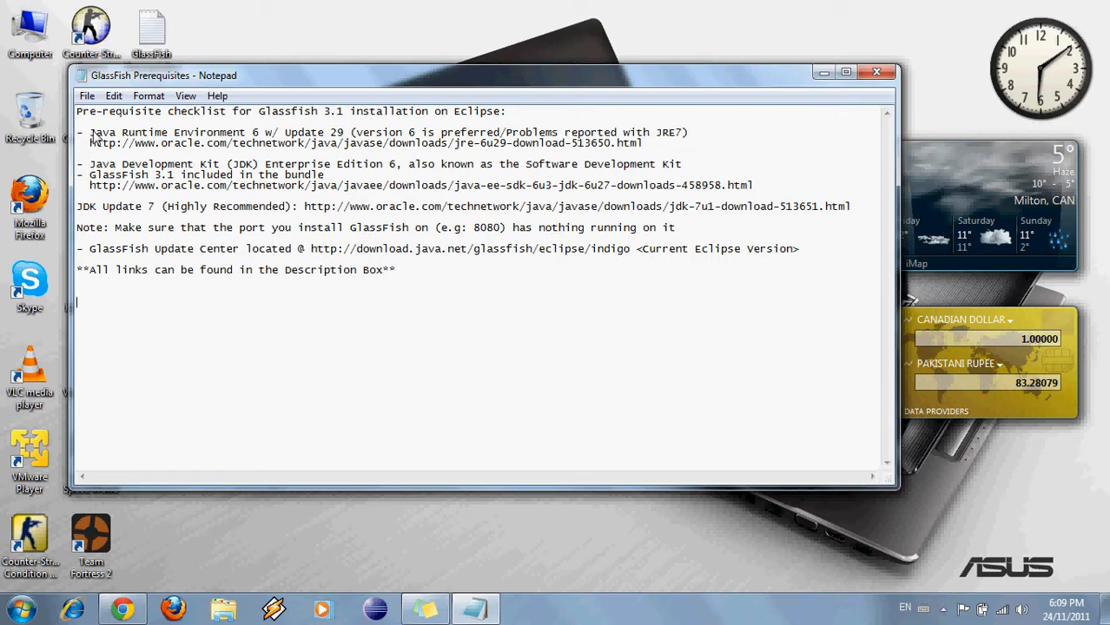
- Highlight the Java Runtime Environment 6 w/ Update 29 requirement in the GlassFish prerequisites checklist
{"action": "left_click_drag", "start_coordinate": [90, 134], "coordinate": [345, 139]}
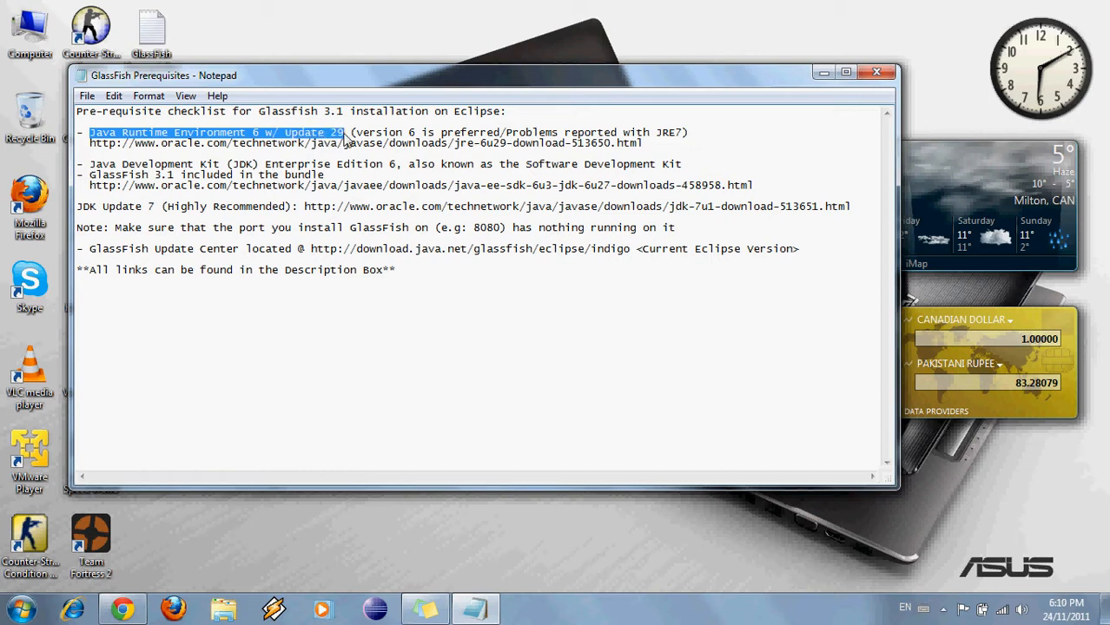
{"action": "left_click", "coordinate": [349, 138]}
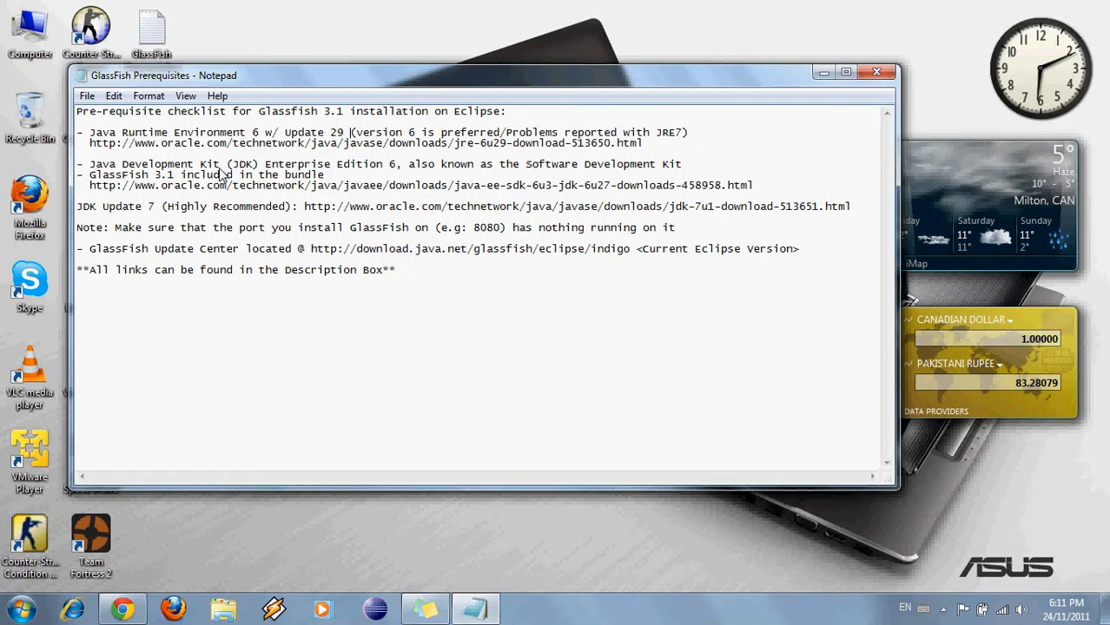
- Switch to Chrome and examine the Windows x64 downloads on the JDK 7u1, JRE 6 Update 29 and Java EE 6 SDK Update 3 pages
{"action": "left_click", "coordinate": [111, 611]}
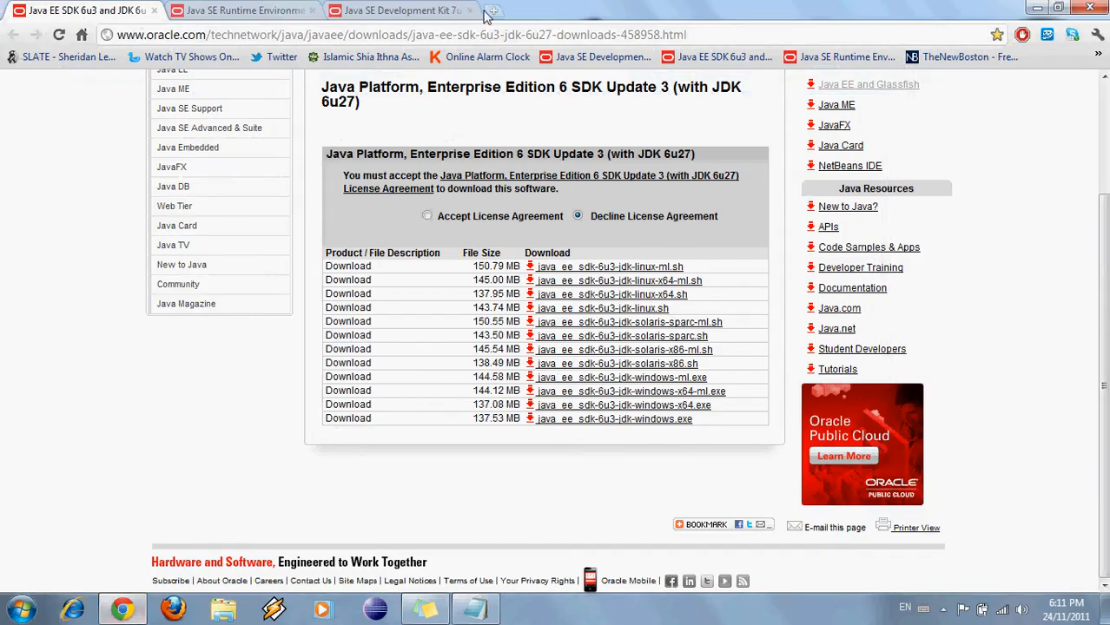
{"action": "left_click", "coordinate": [208, 10]}
{"action": "left_click", "coordinate": [365, 11]}
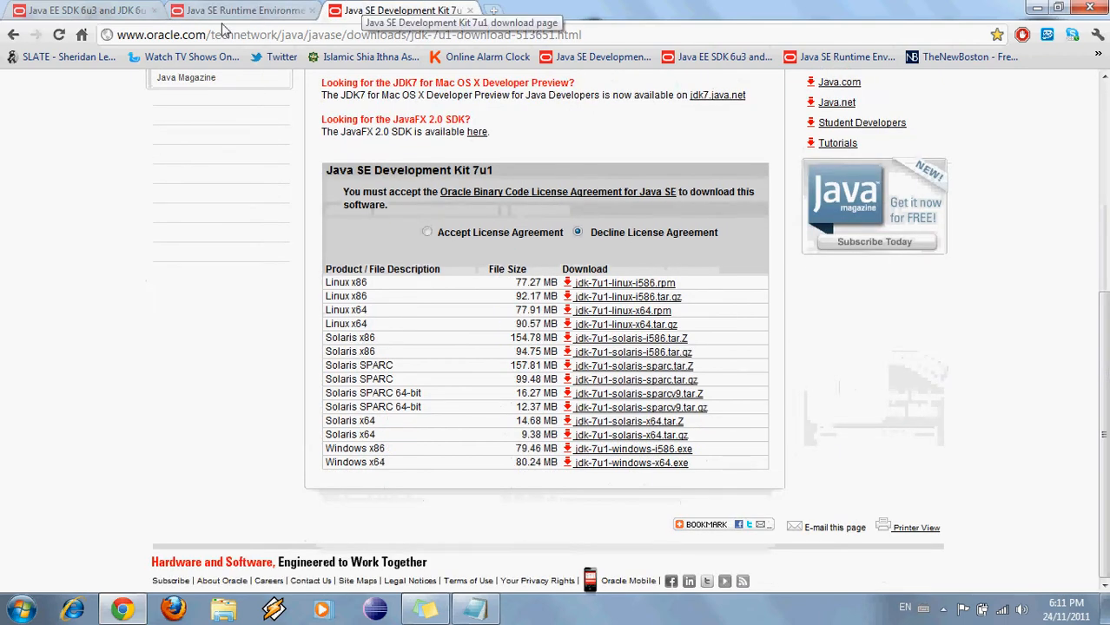
{"action": "scroll", "coordinate": [328, 271], "scroll_direction": "up", "scroll_amount": 5}
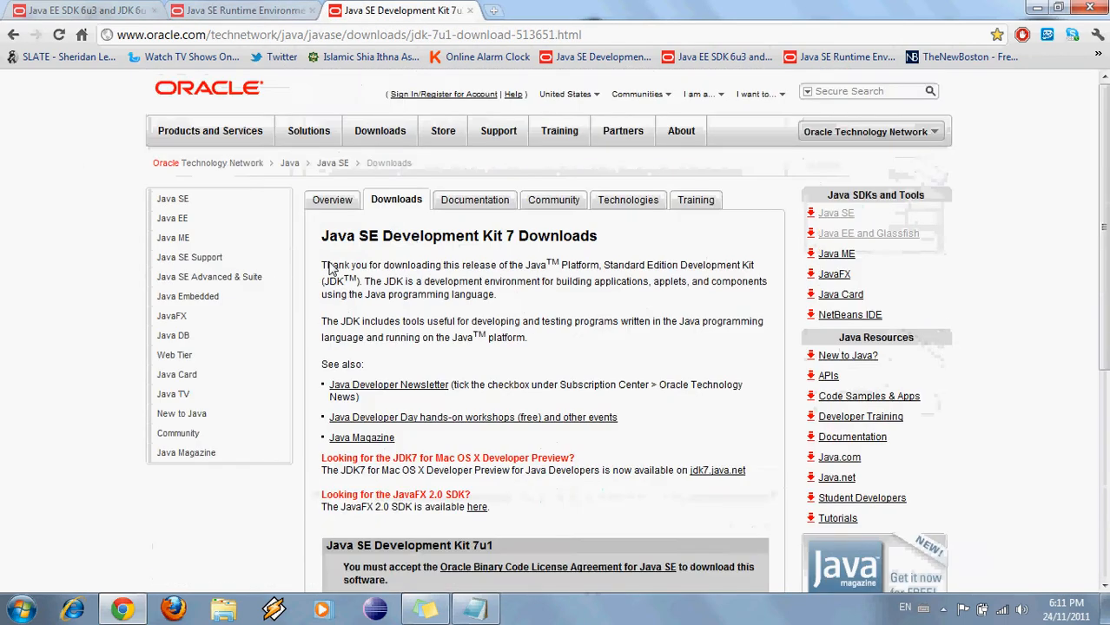
{"action": "scroll", "coordinate": [487, 253], "scroll_direction": "down", "scroll_amount": 5}
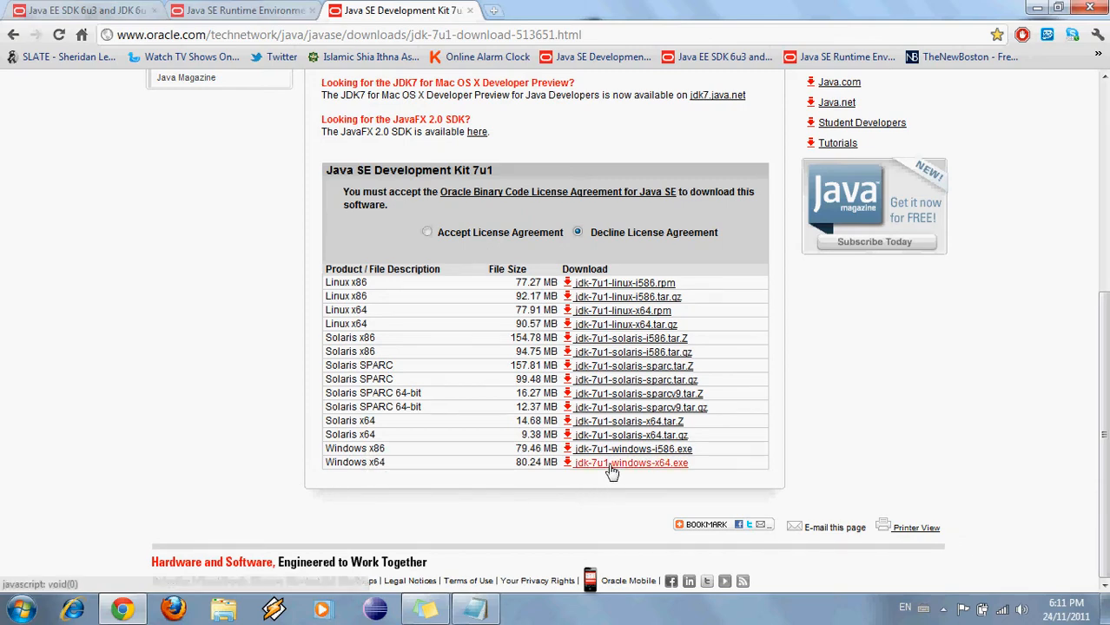
{"action": "left_click", "coordinate": [243, 10]}
{"action": "scroll", "coordinate": [325, 219], "scroll_direction": "up", "scroll_amount": 3}
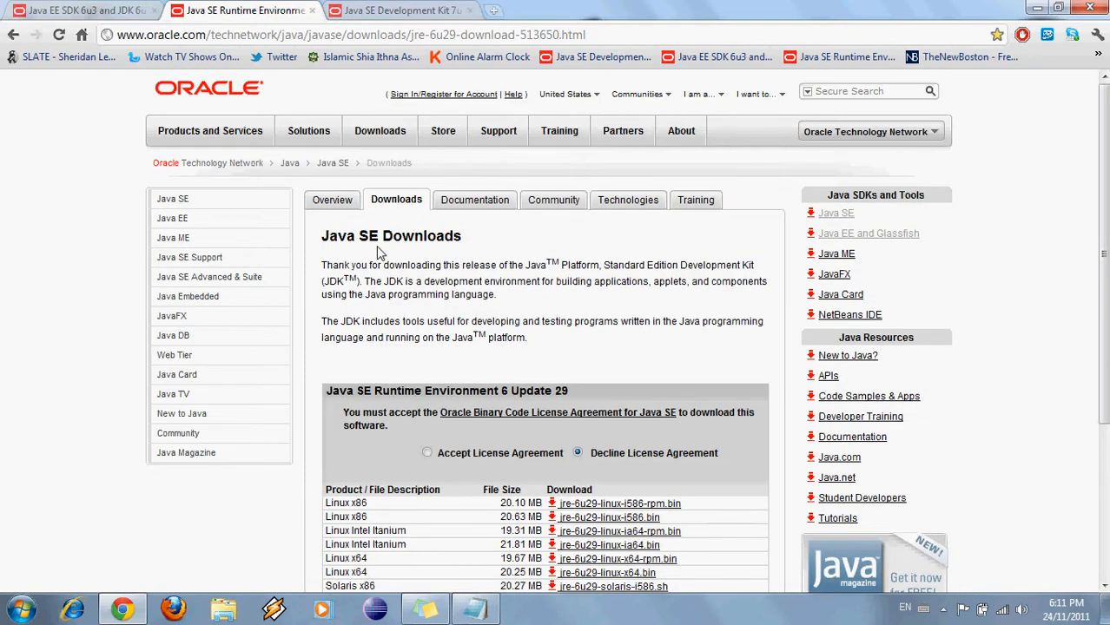
{"action": "scroll", "coordinate": [377, 252], "scroll_direction": "down", "scroll_amount": 3}
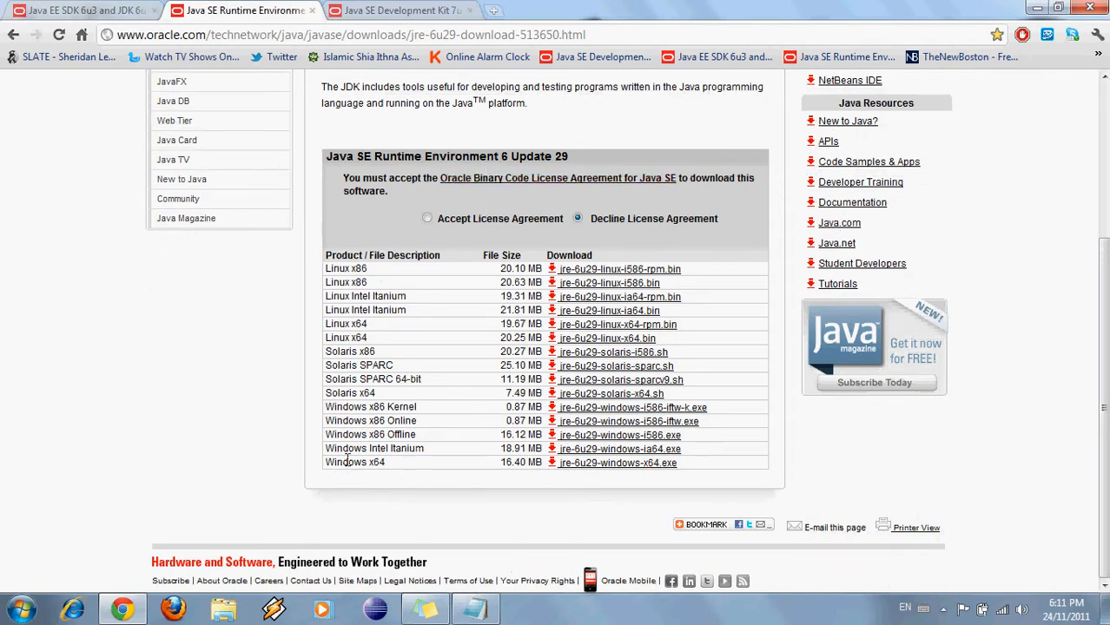
{"action": "left_click", "coordinate": [139, 8]}
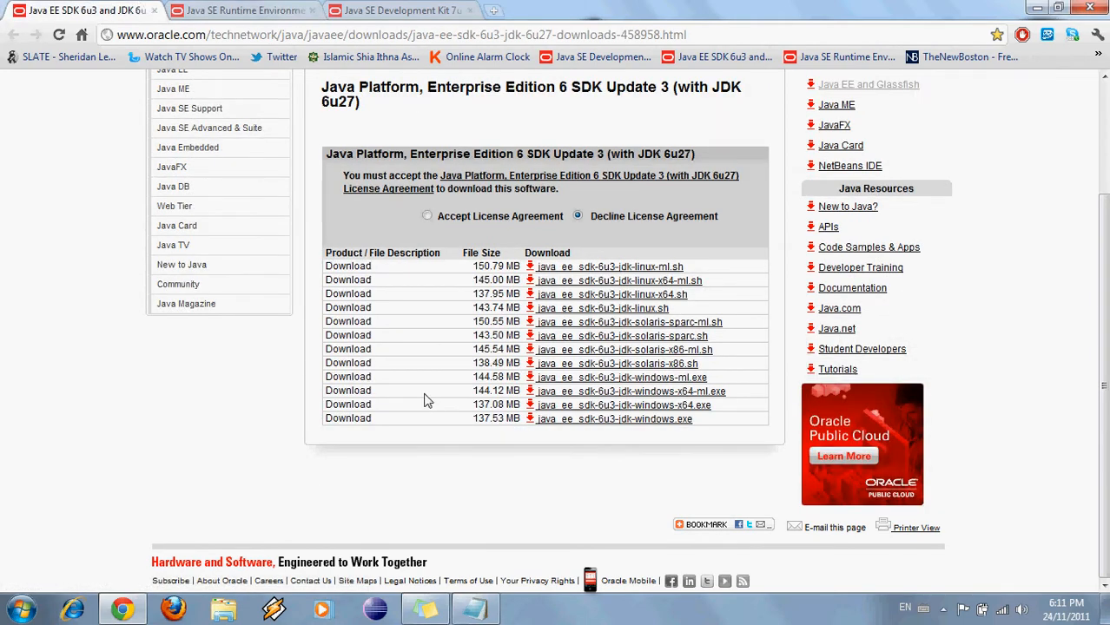
{"action": "scroll", "coordinate": [340, 211], "scroll_direction": "up", "scroll_amount": 1}
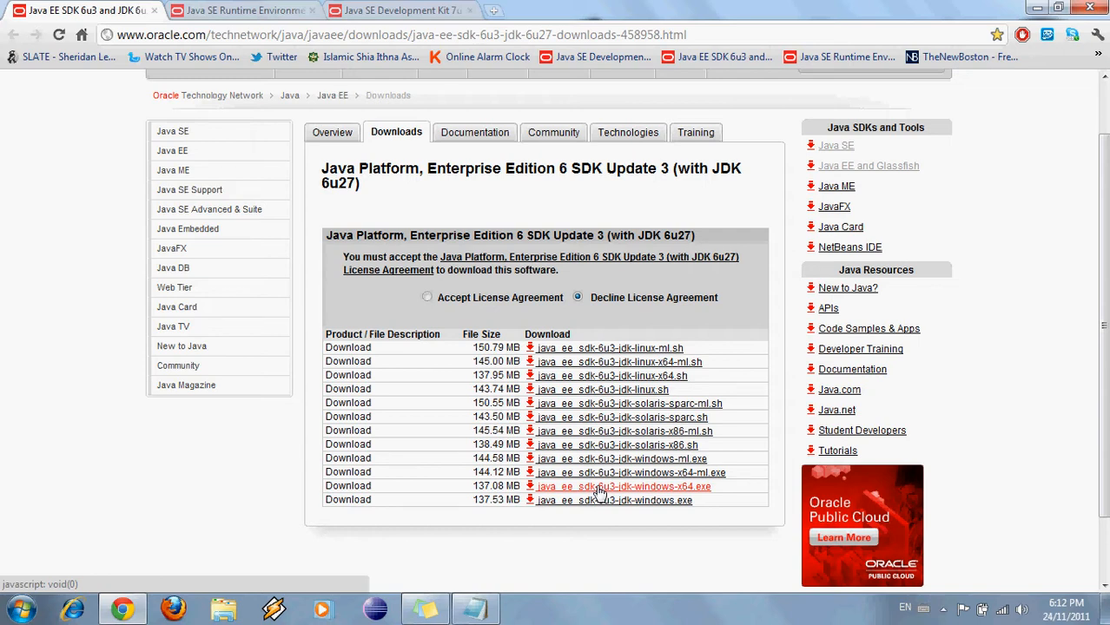
{"action": "left_click", "coordinate": [146, 606]}
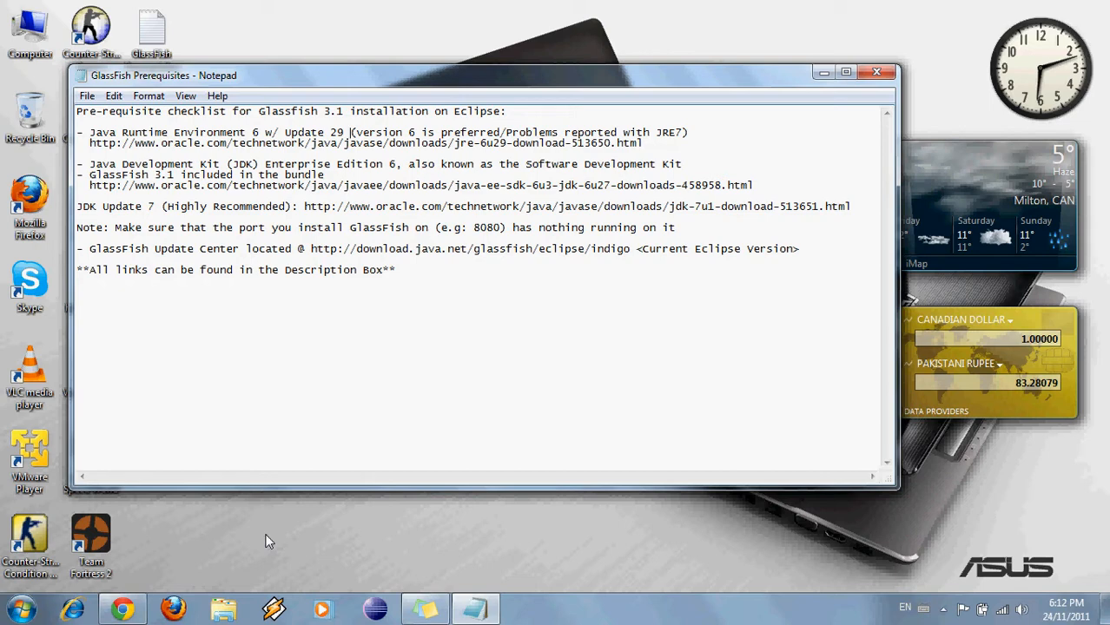
- Launch Eclipse with the workspace3 folder as the workspace
{"action": "left_click", "coordinate": [375, 608]}
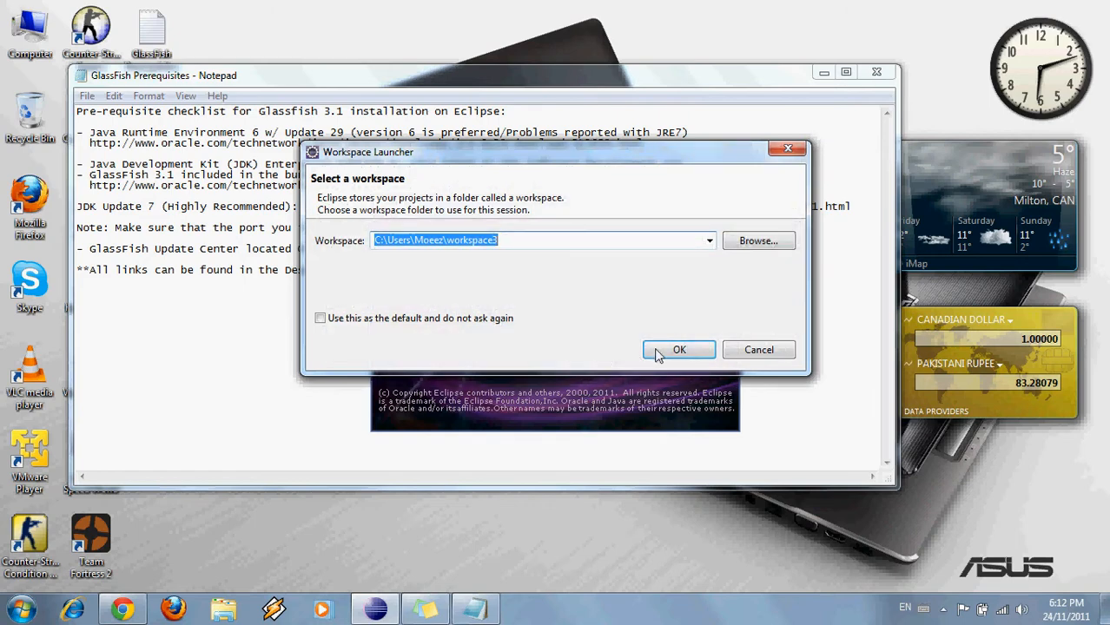
{"action": "left_click", "coordinate": [678, 350]}
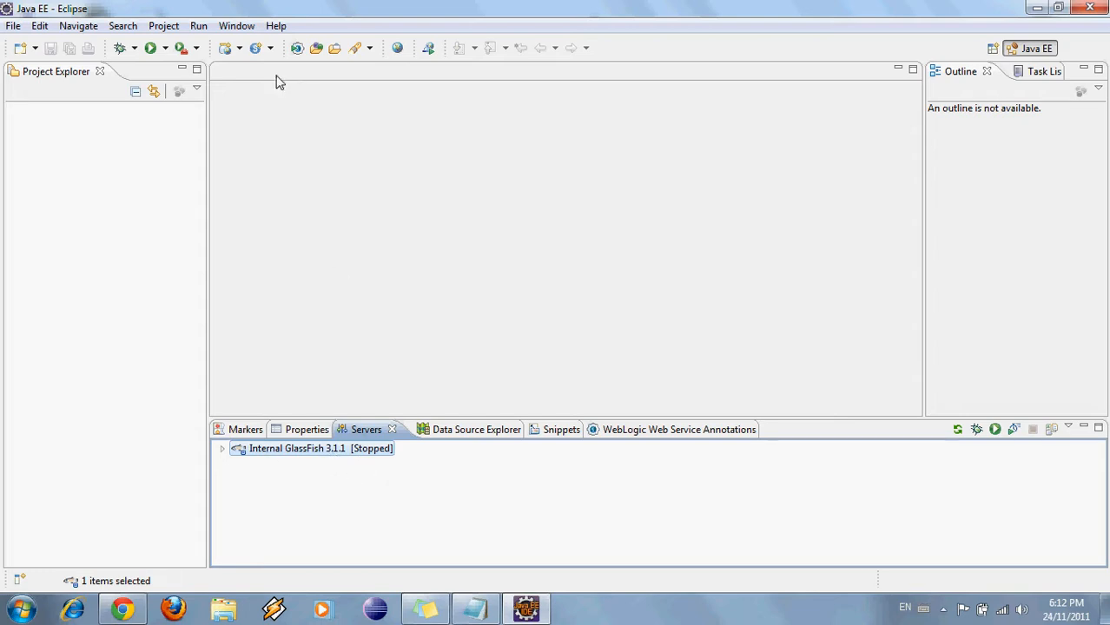
- Start installing new software and enter Glassfish Update Center as the name of an added repository
{"action": "left_click", "coordinate": [275, 26]}
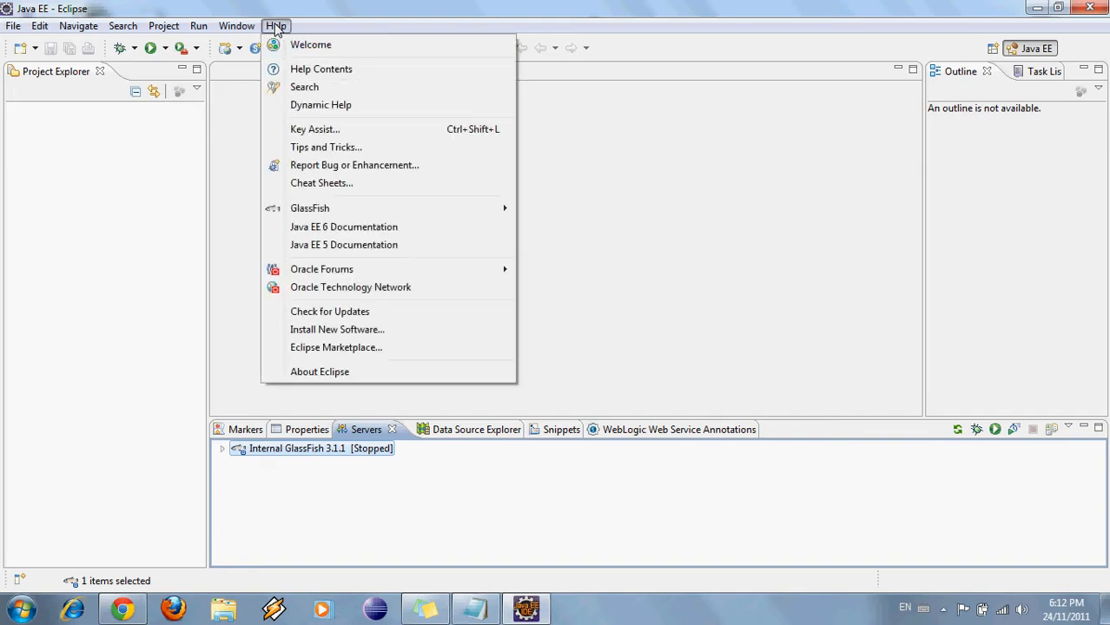
{"action": "left_click", "coordinate": [362, 333]}
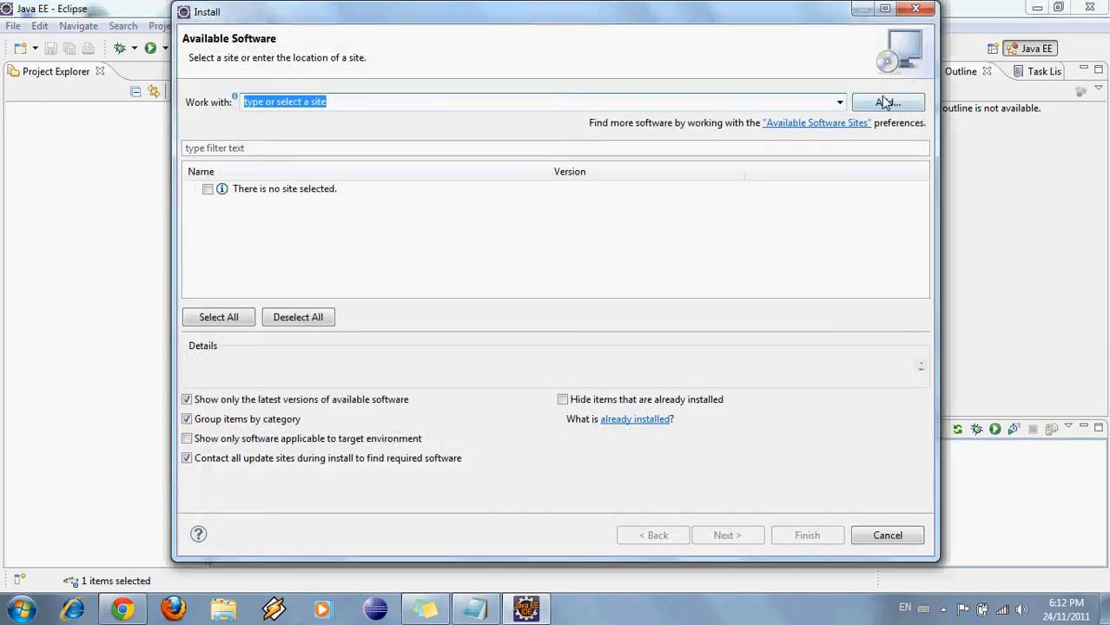
{"action": "left_click", "coordinate": [884, 104]}
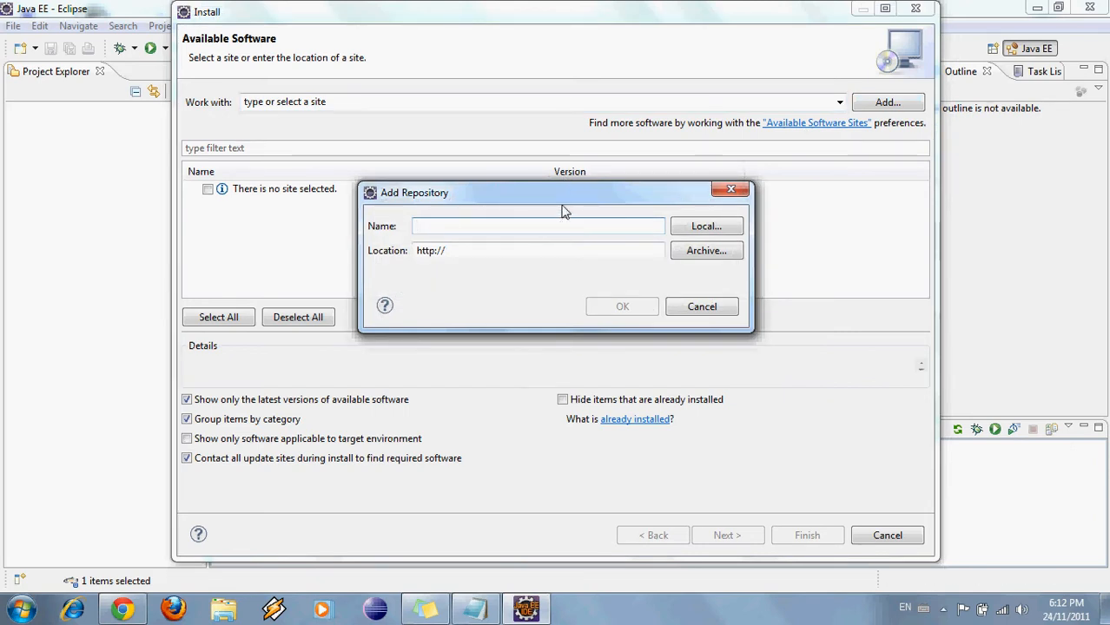
{"action": "type", "text": "Glassfish U"}
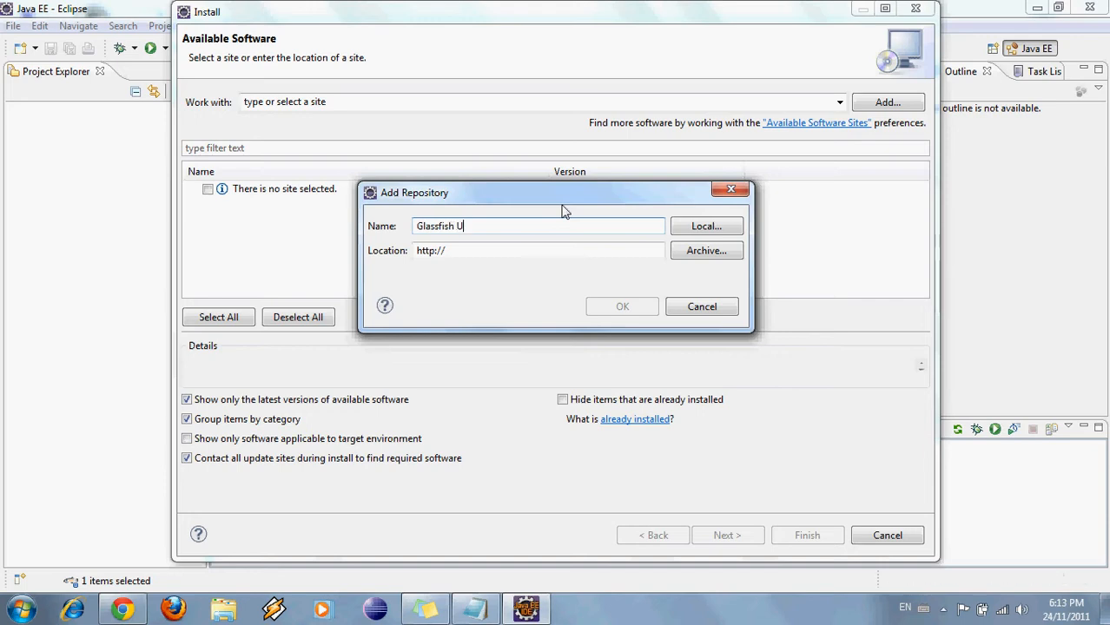
{"action": "type", "text": "pdate Center"}
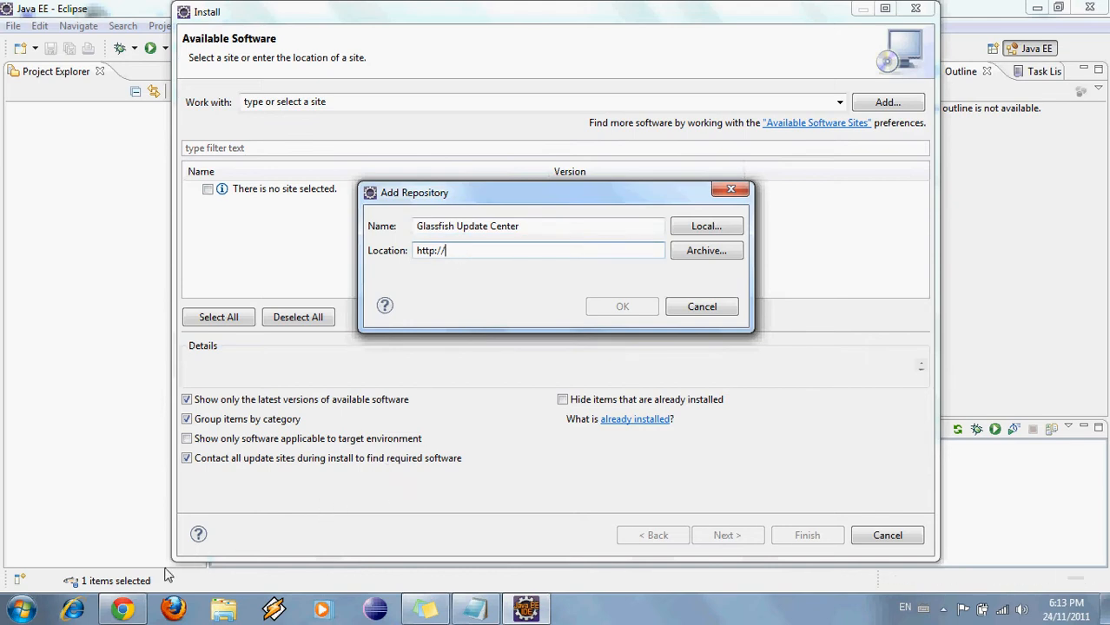
- Switch to the Notepad checklist and copy the update center address download.java.net/glassfish/eclipse/indigo
{"action": "mouse_move", "coordinate": [124, 610]}
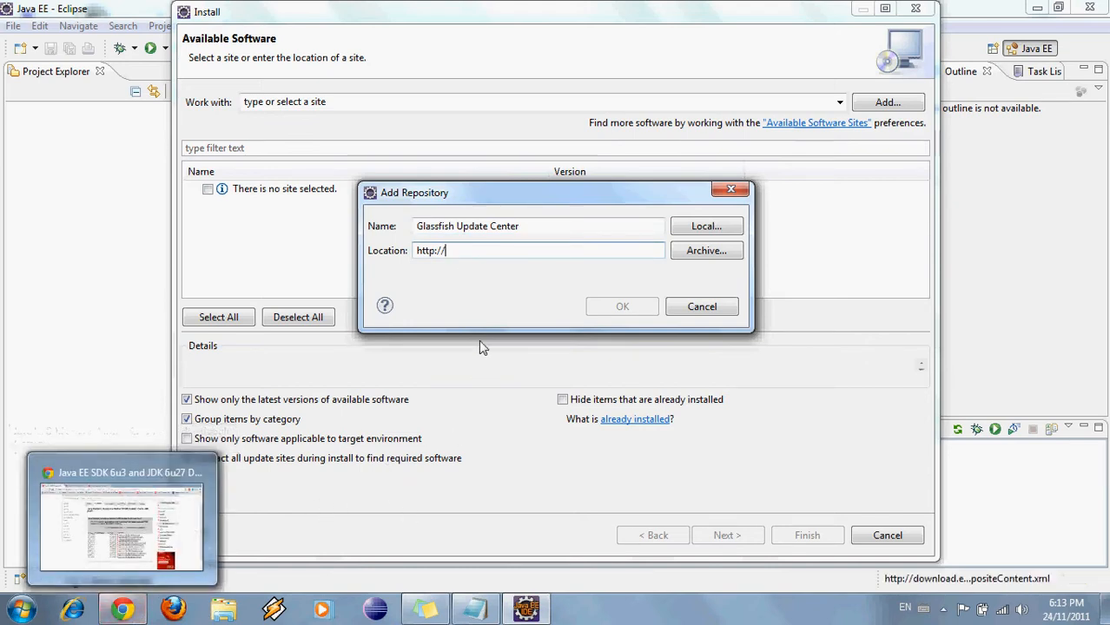
{"action": "left_click", "coordinate": [467, 612]}
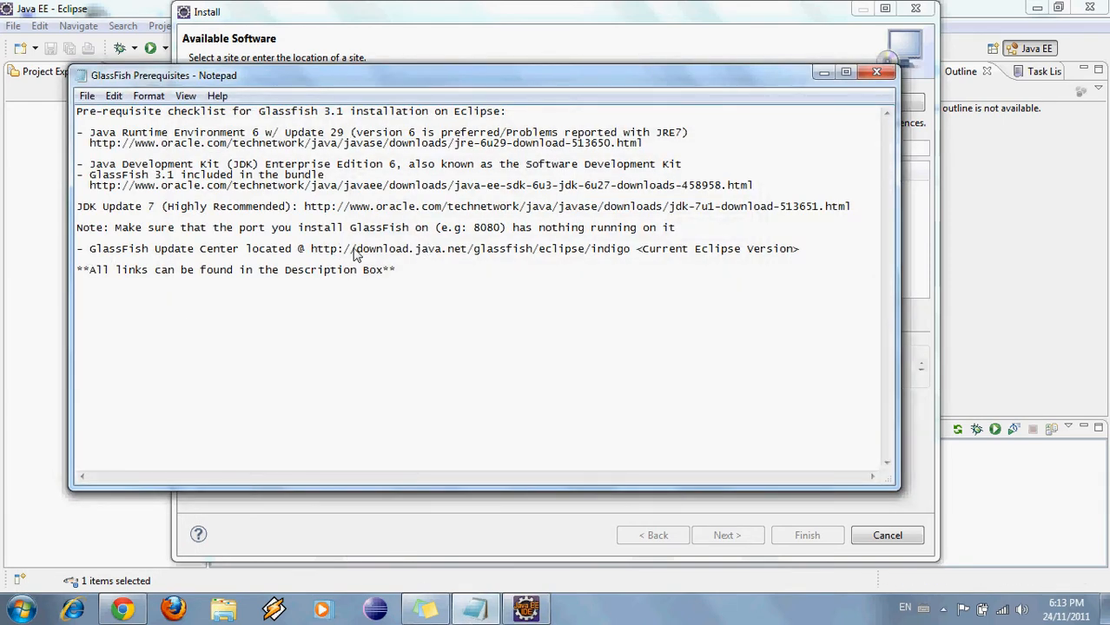
{"action": "left_click_drag", "start_coordinate": [355, 250], "coordinate": [631, 252]}
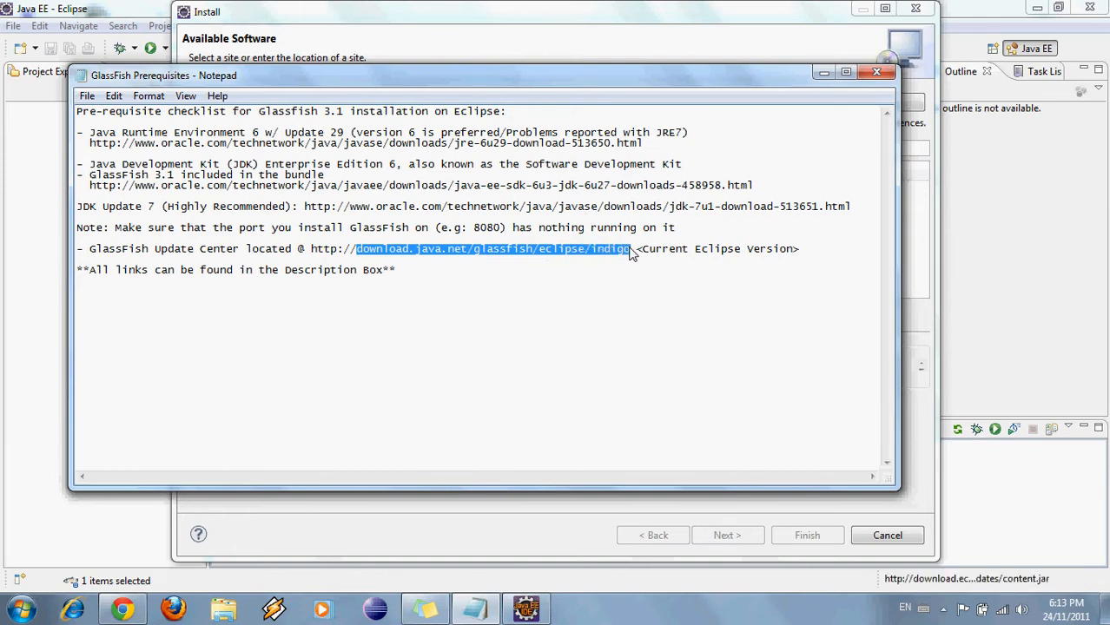
{"action": "right_click", "coordinate": [609, 251]}
{"action": "left_click", "coordinate": [640, 300]}
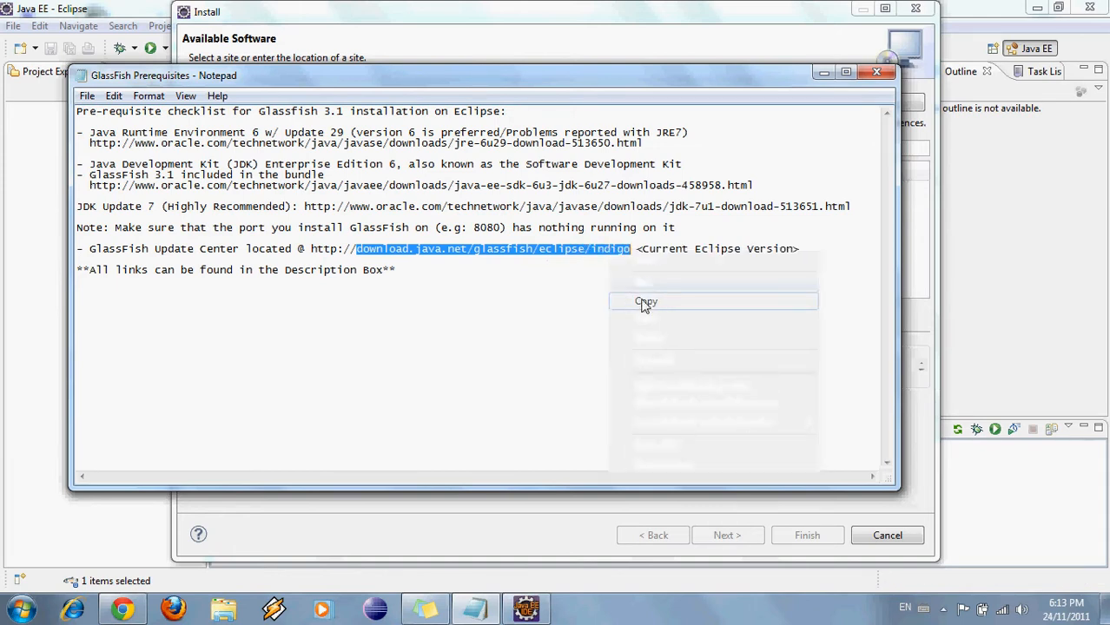
{"action": "left_click", "coordinate": [527, 611]}
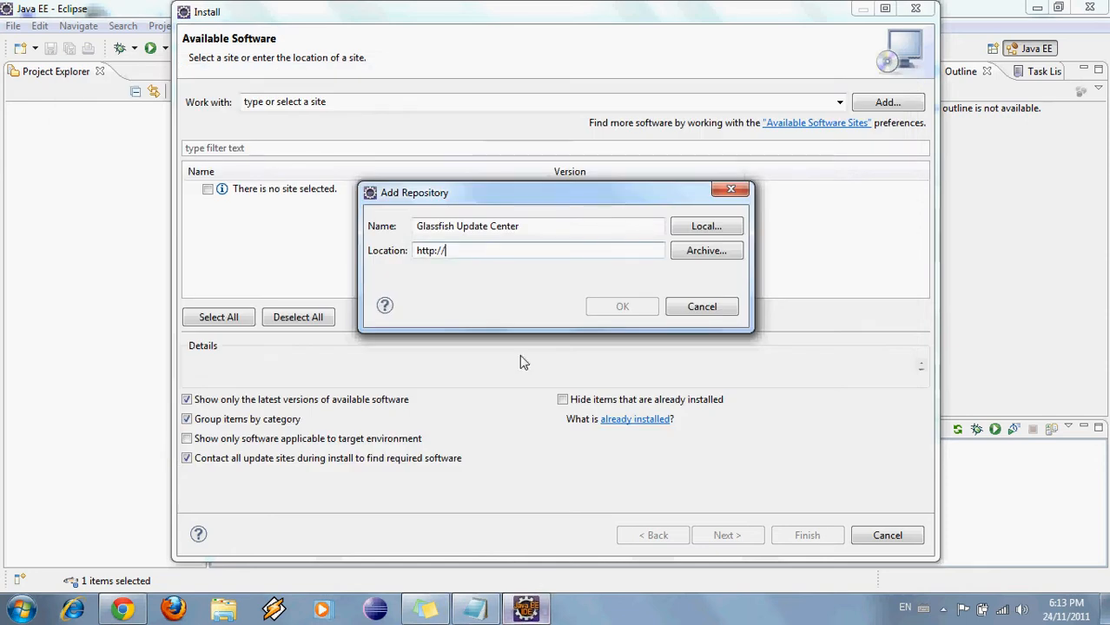
{"action": "left_click", "coordinate": [476, 258]}
{"action": "key", "text": "ctrl+v"}
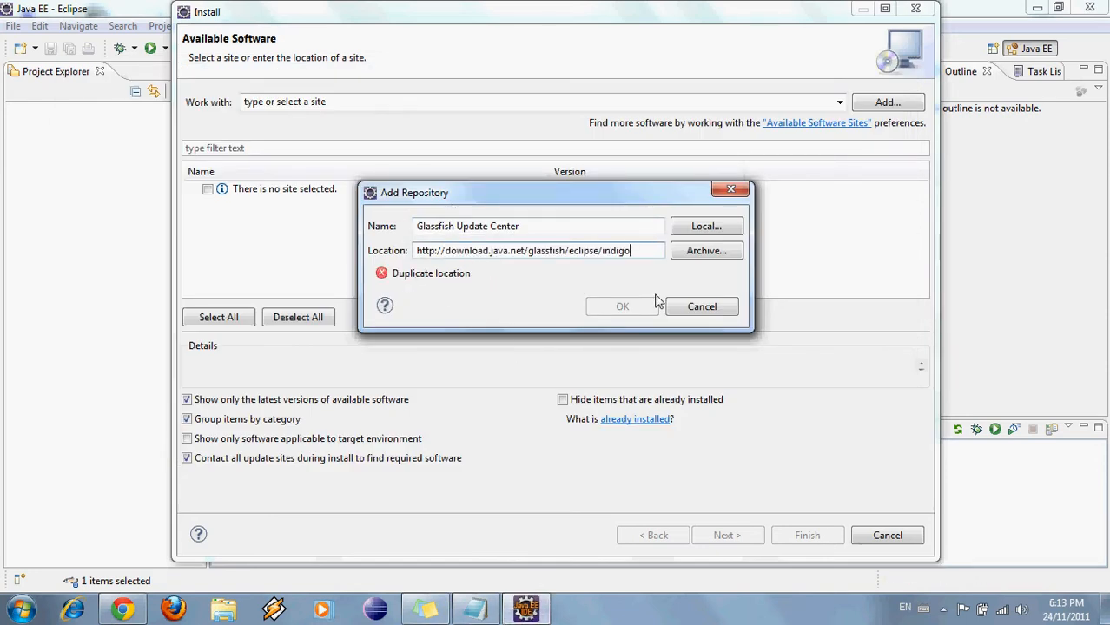
{"action": "left_click", "coordinate": [708, 308]}
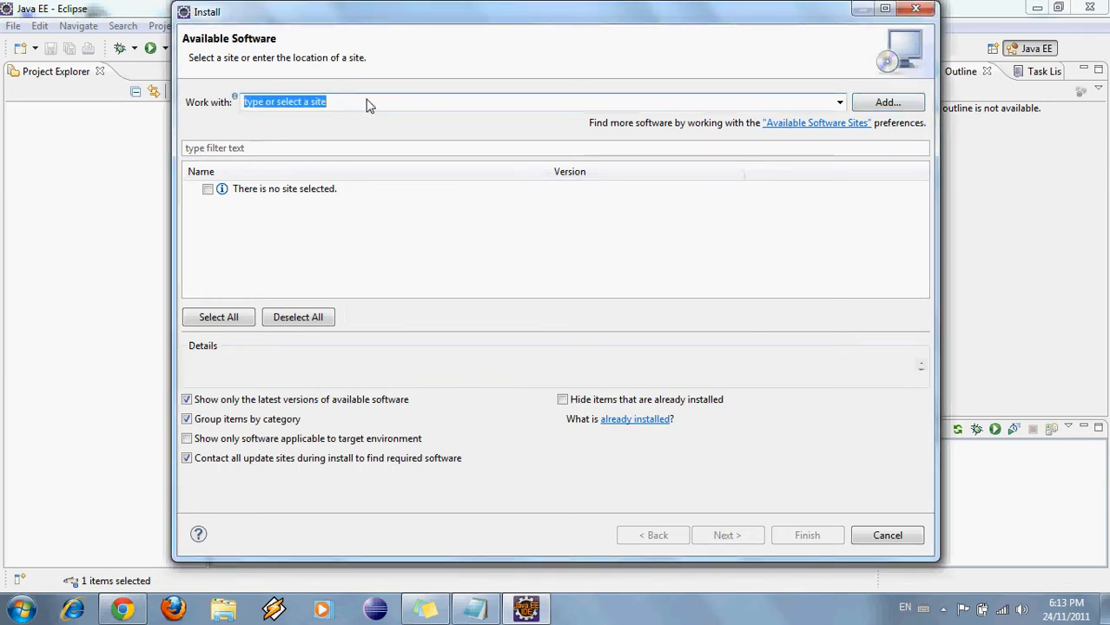
- Load the Glassfish Update center site, mark GlassFish 3.1.1 Application Server runtime and Oracle GlassFish Server Tools for installation, and cancel the installer
{"action": "type", "text": "glass"}
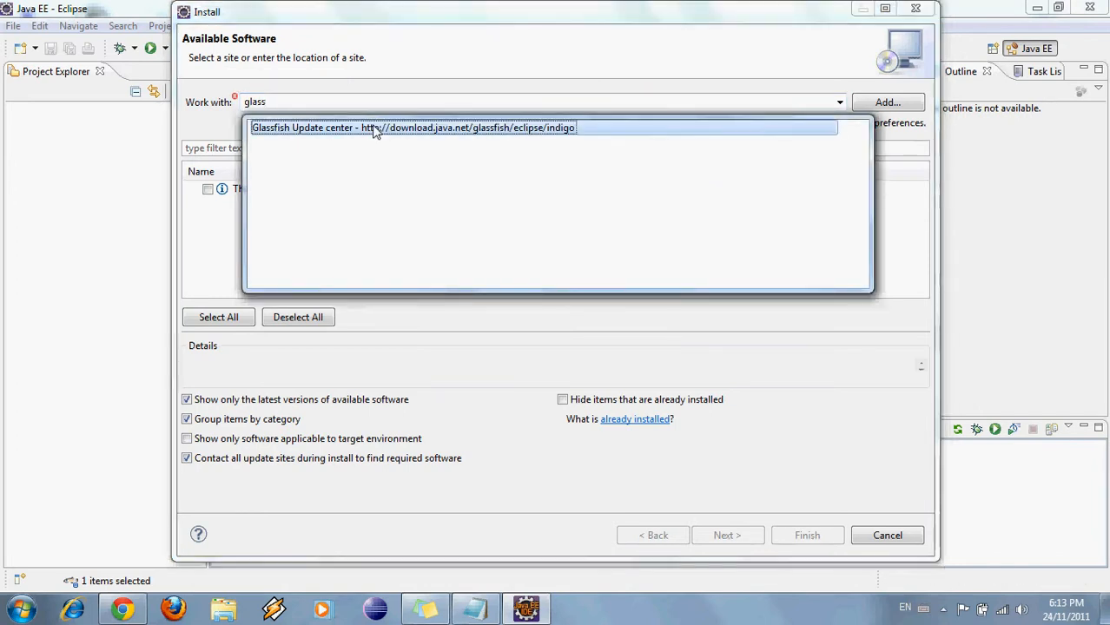
{"action": "left_click", "coordinate": [374, 128]}
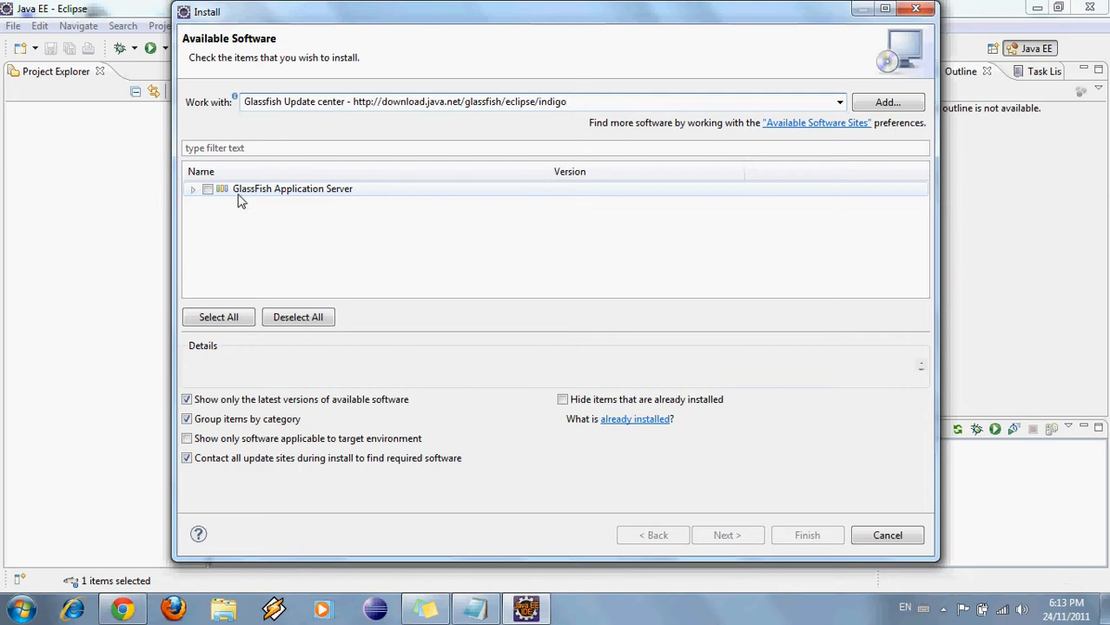
{"action": "left_click", "coordinate": [194, 191]}
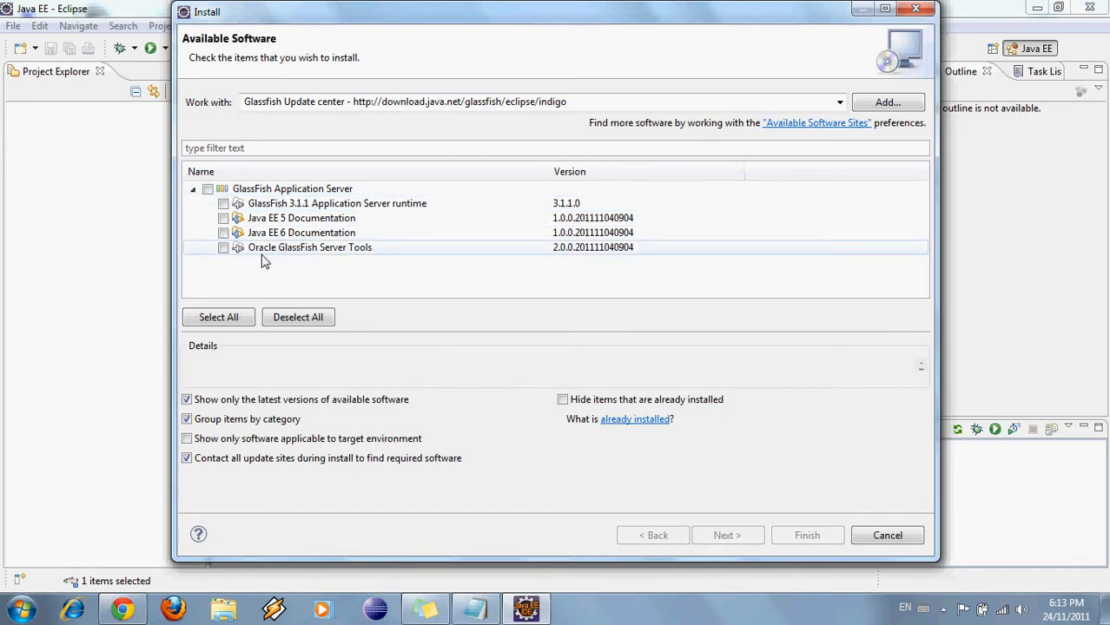
{"action": "left_click", "coordinate": [223, 204]}
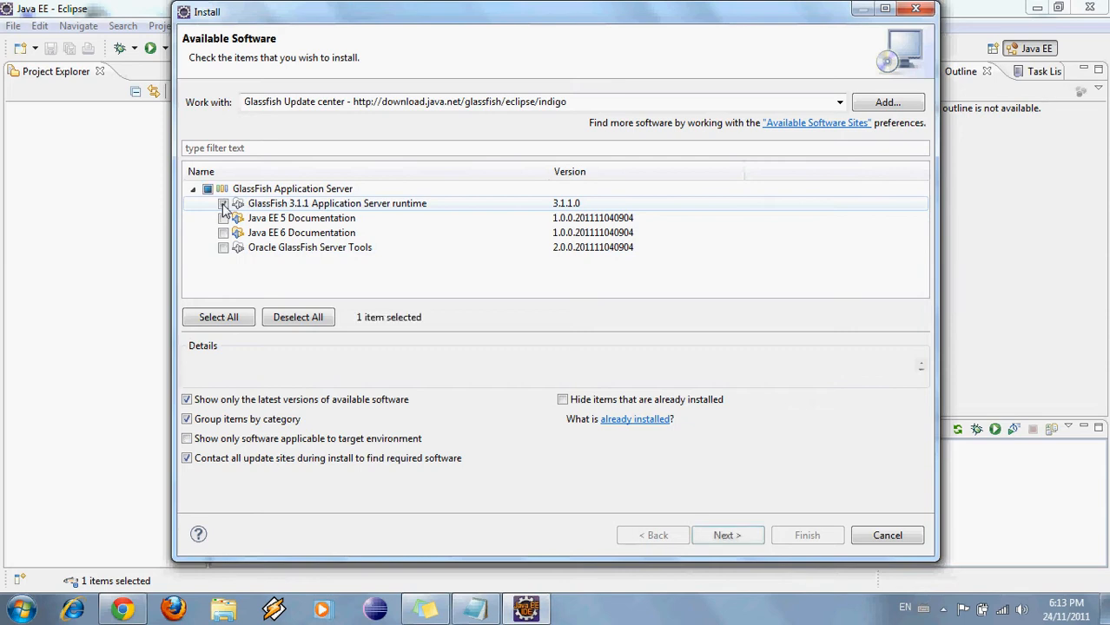
{"action": "left_click", "coordinate": [223, 248]}
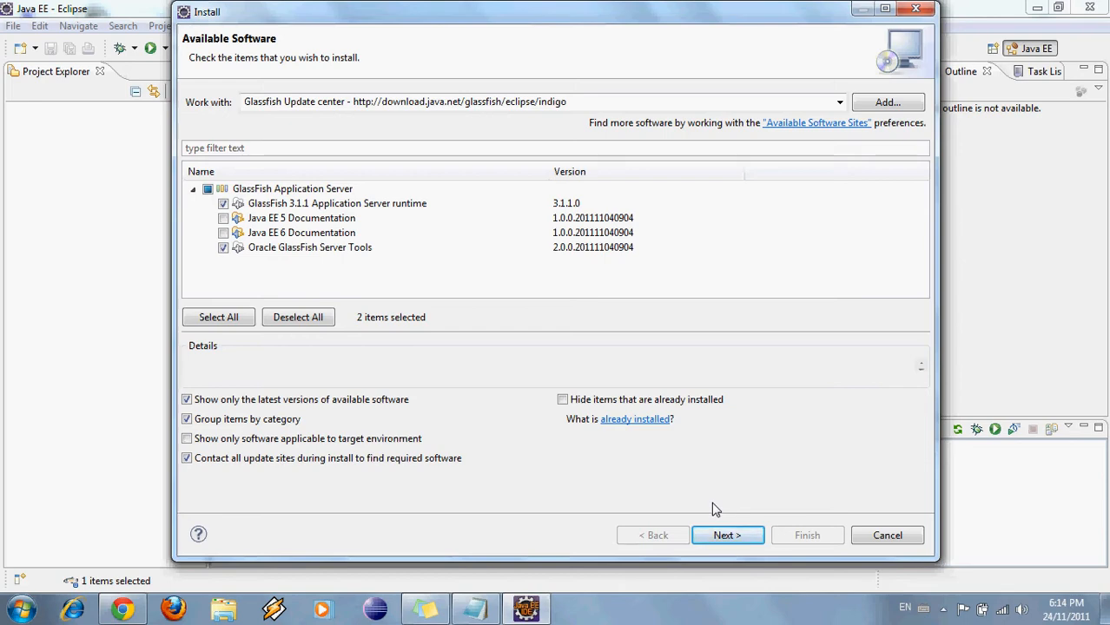
{"action": "left_click", "coordinate": [886, 536]}
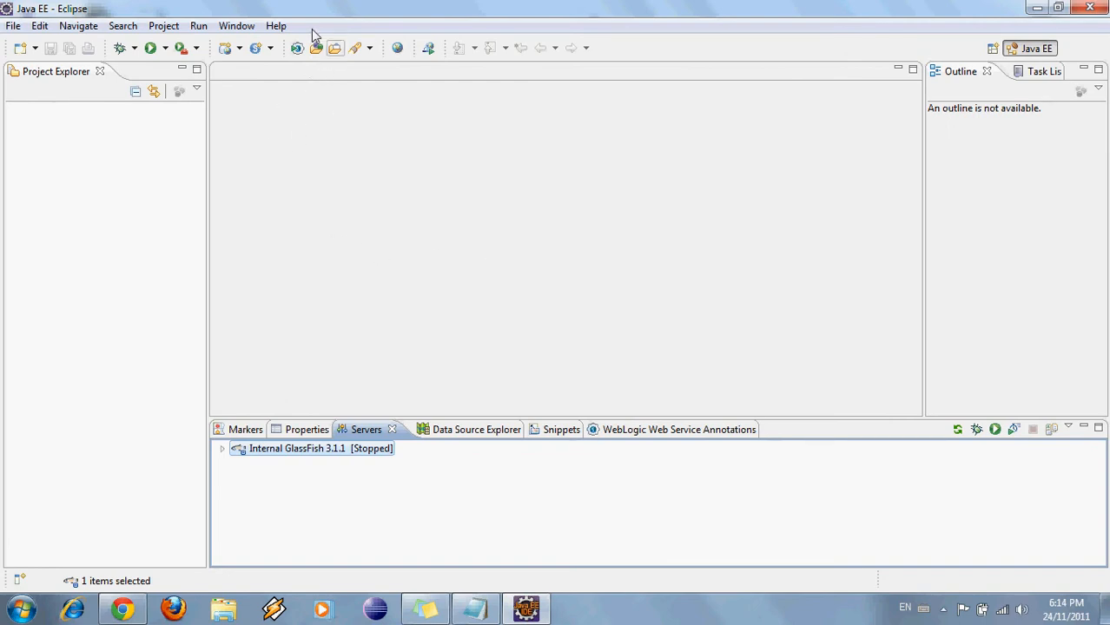
- Inspect the Oracle GlassFish Server Tools entry among the installed Oracle features in the About Eclipse information
{"action": "left_click", "coordinate": [275, 27]}
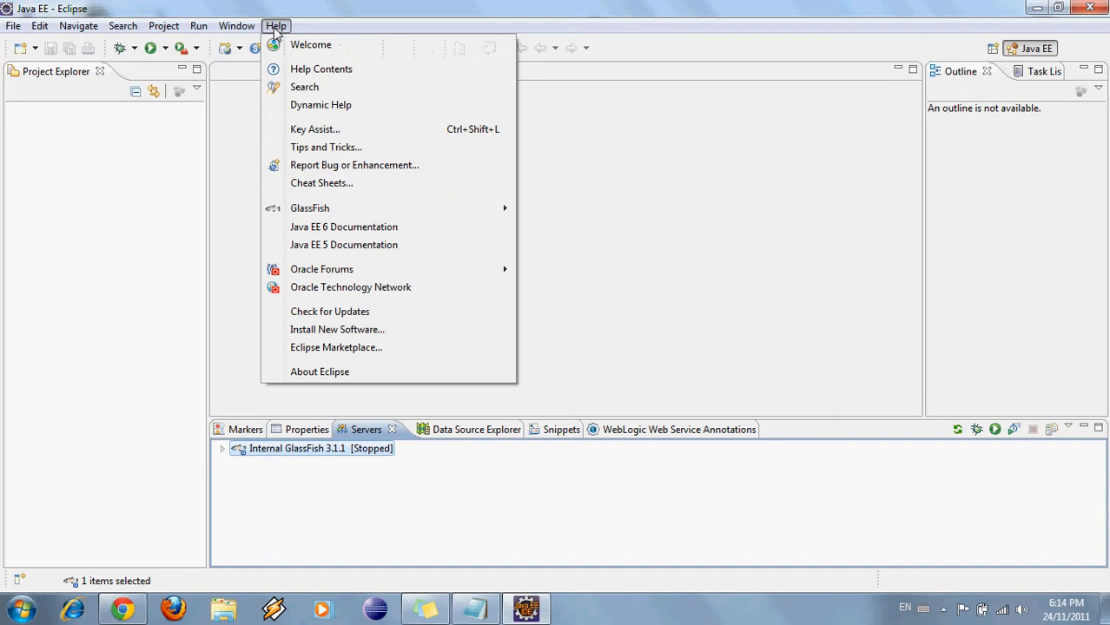
{"action": "left_click", "coordinate": [344, 372]}
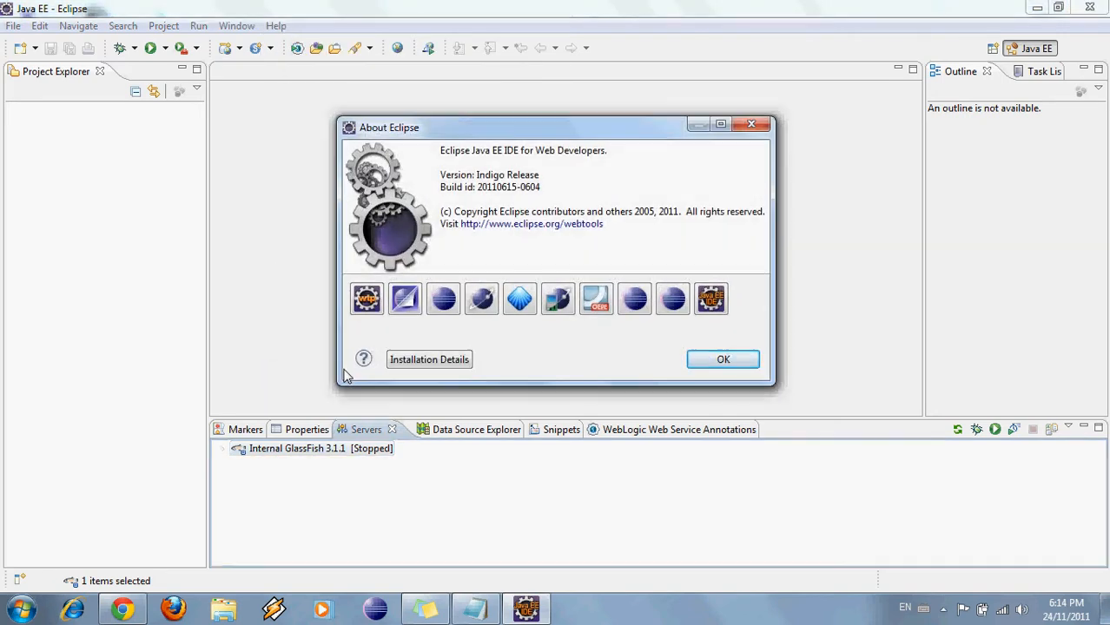
{"action": "left_click", "coordinate": [598, 306]}
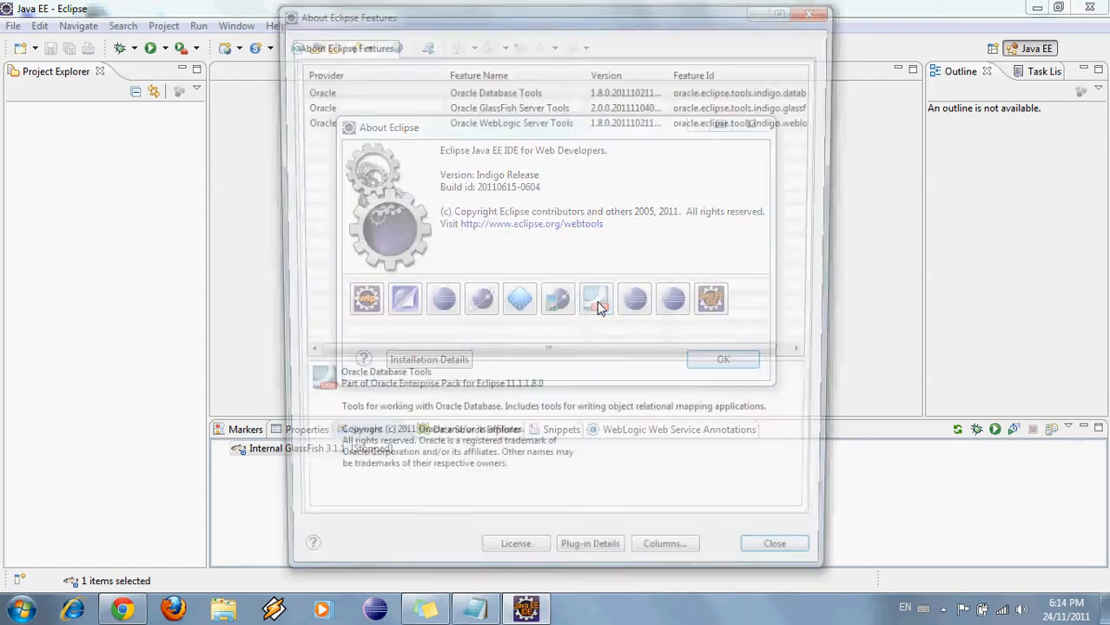
{"action": "left_click", "coordinate": [492, 106]}
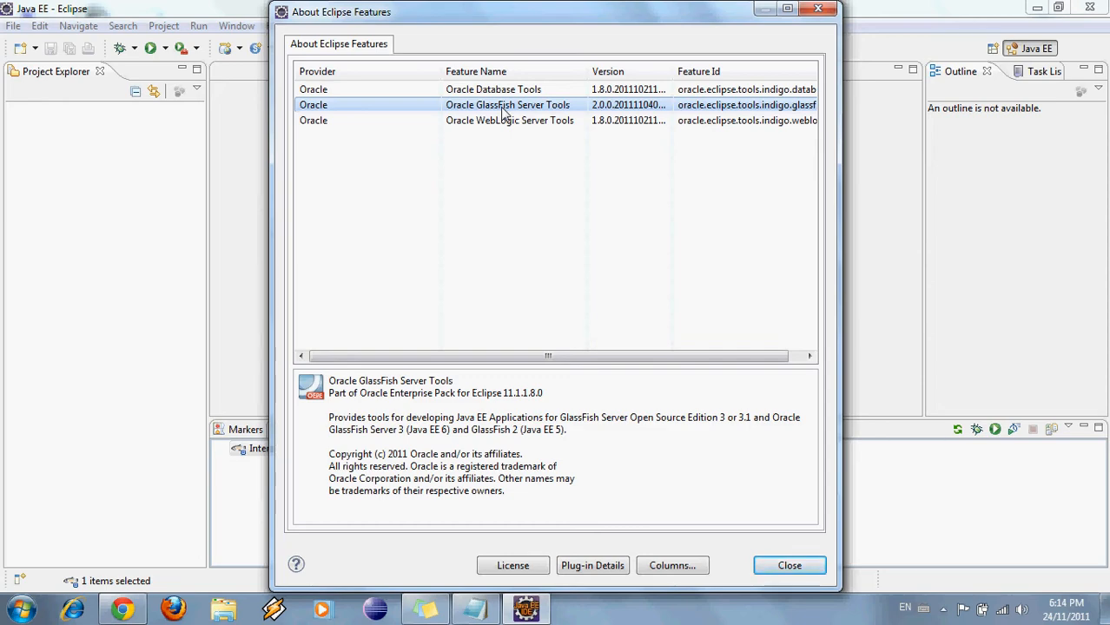
- Close the About Eclipse information and open the Installed JREs page in the Java preferences
{"action": "left_click", "coordinate": [795, 569]}
{"action": "left_click", "coordinate": [711, 362]}
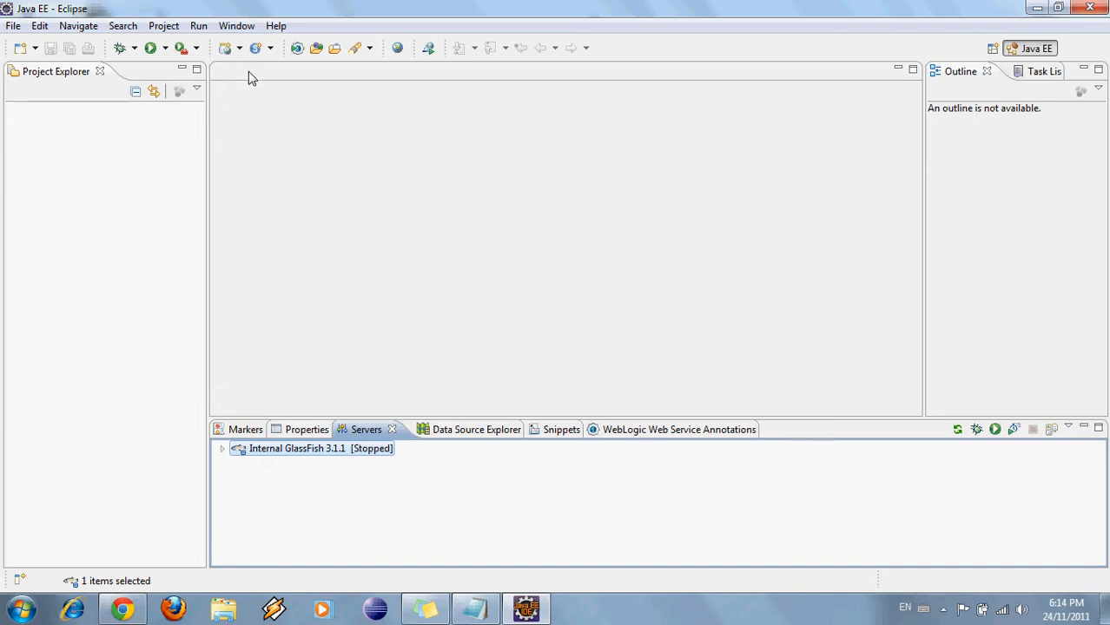
{"action": "left_click", "coordinate": [236, 27]}
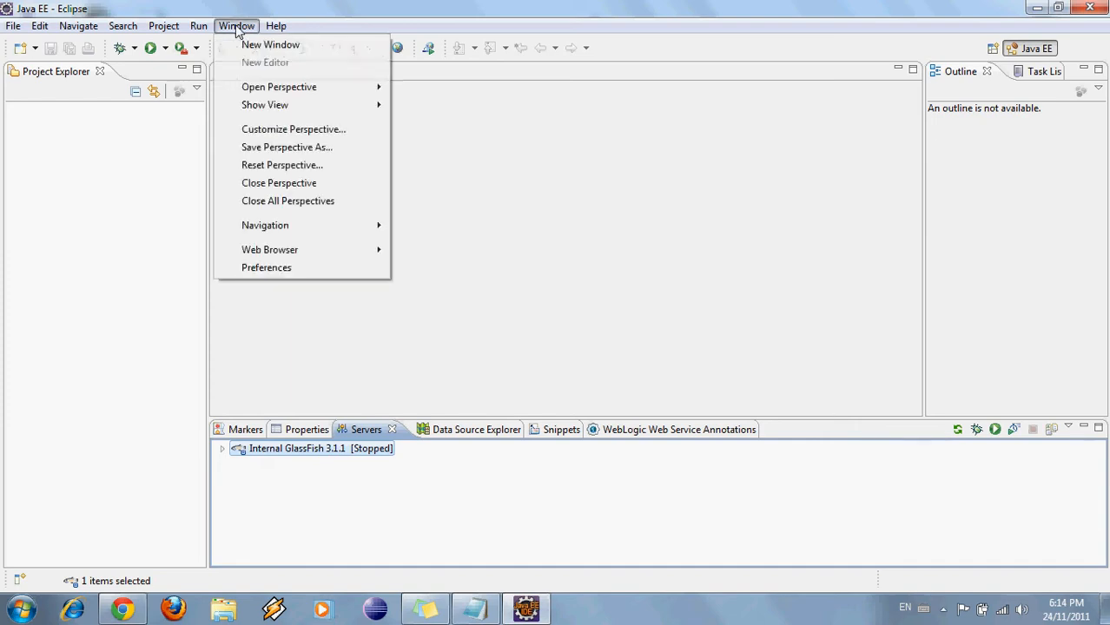
{"action": "left_click", "coordinate": [273, 272]}
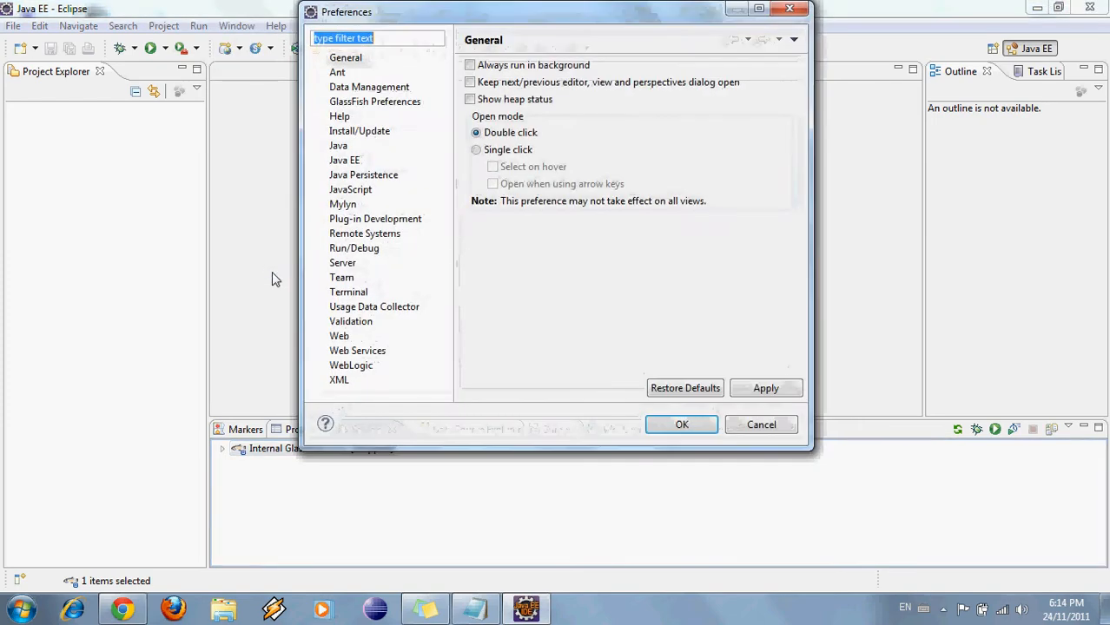
{"action": "left_click", "coordinate": [335, 153]}
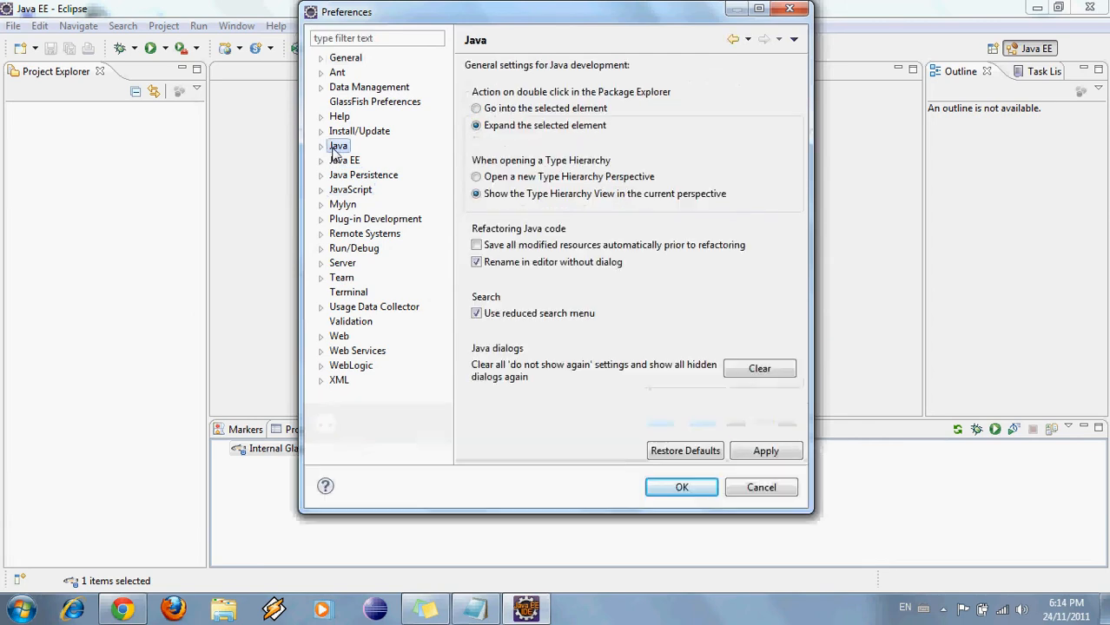
{"action": "left_click", "coordinate": [320, 146]}
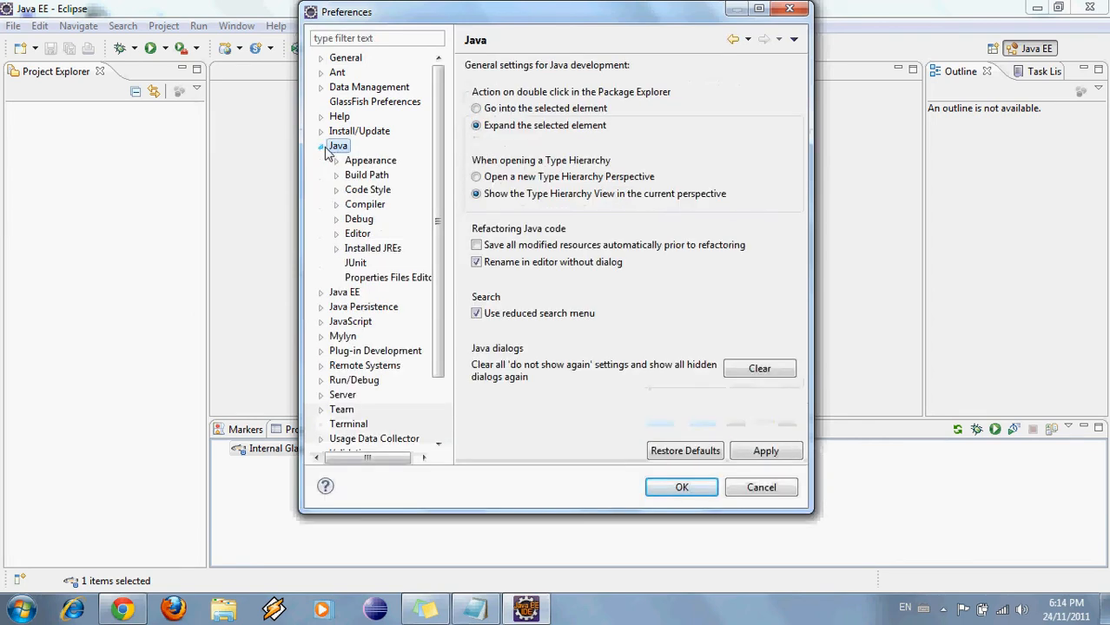
{"action": "left_click", "coordinate": [375, 250]}
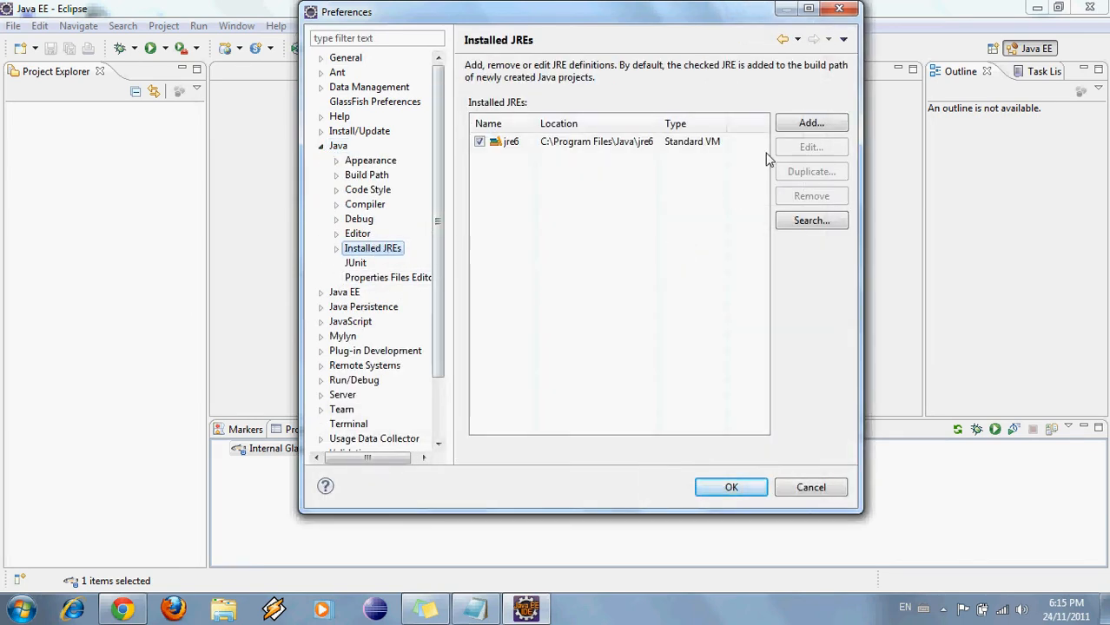
- Define a new Standard VM JRE with its home directory set to C:\Program Files\Java\jdk1.7.0_01
{"action": "left_click", "coordinate": [787, 125]}
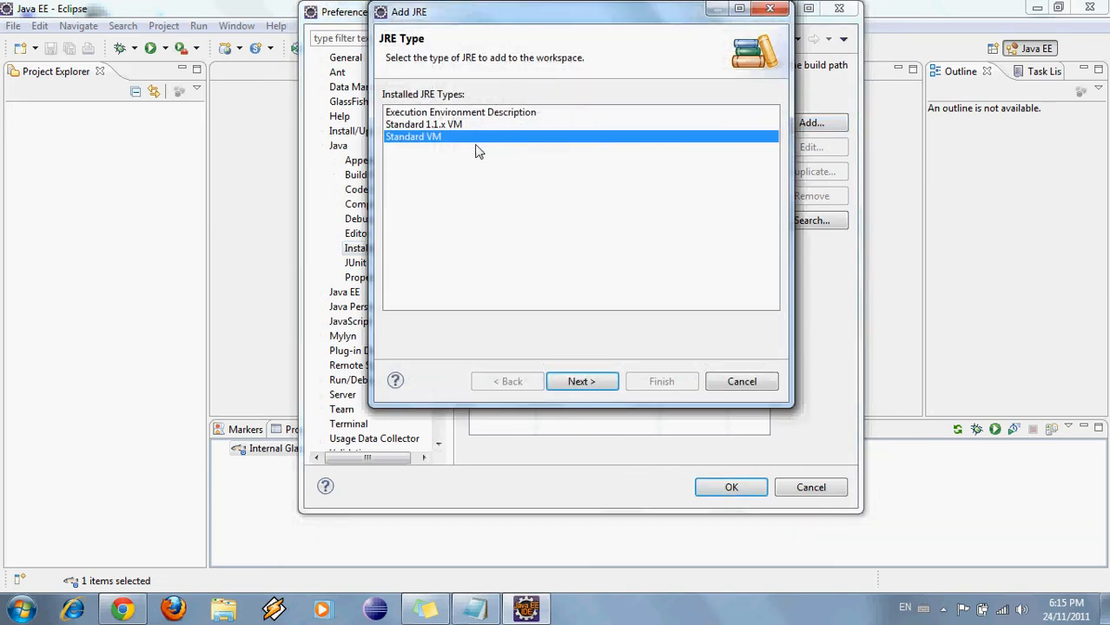
{"action": "left_click", "coordinate": [581, 382]}
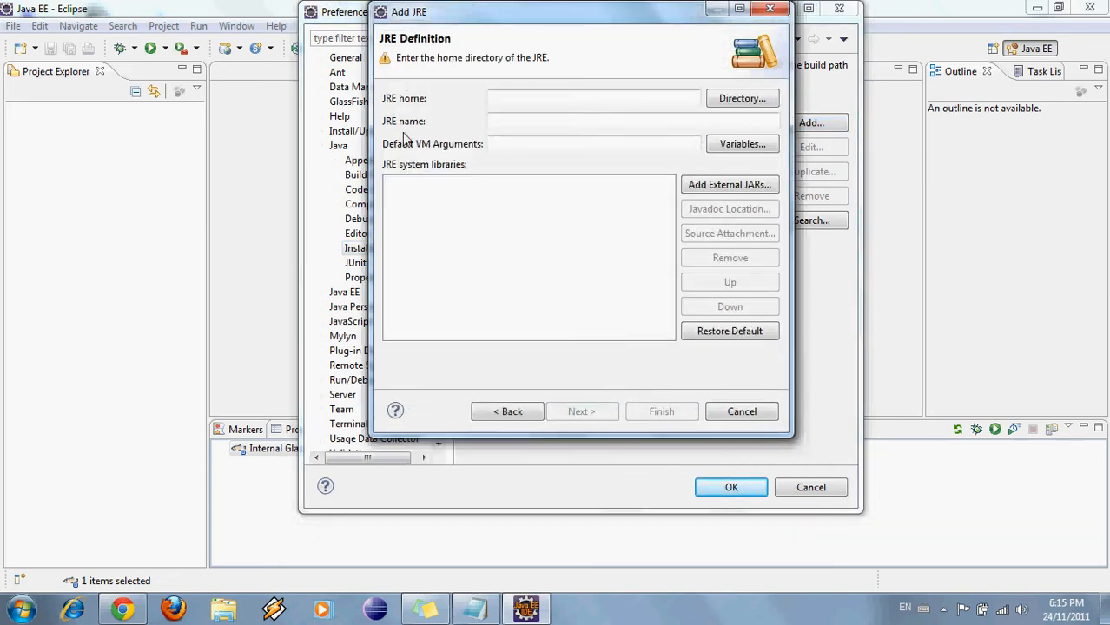
{"action": "left_click", "coordinate": [732, 102]}
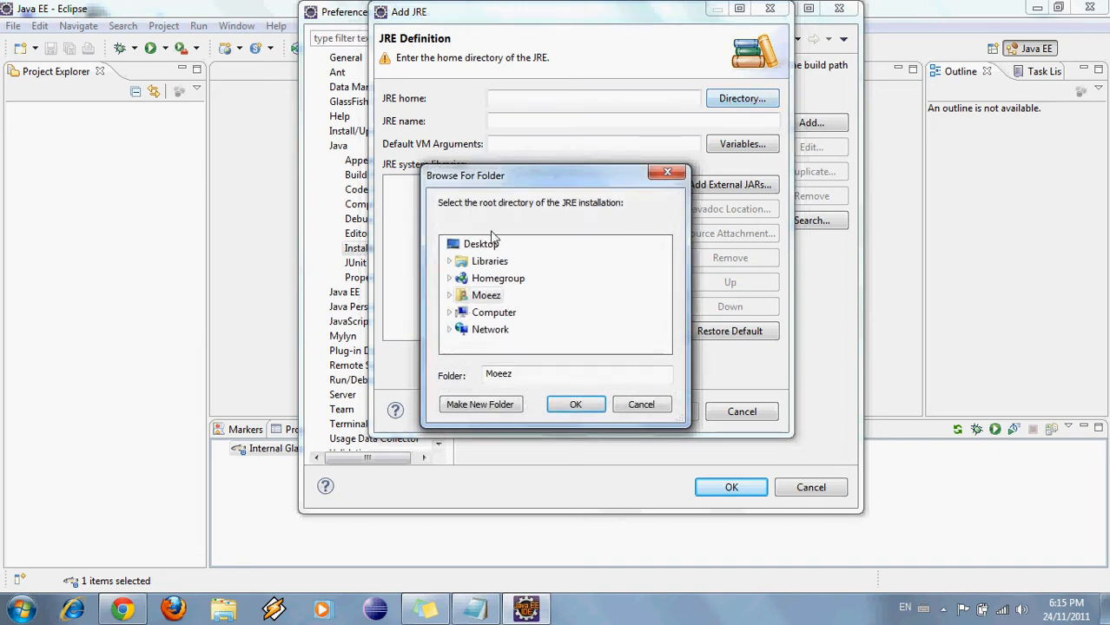
{"action": "left_click", "coordinate": [451, 313]}
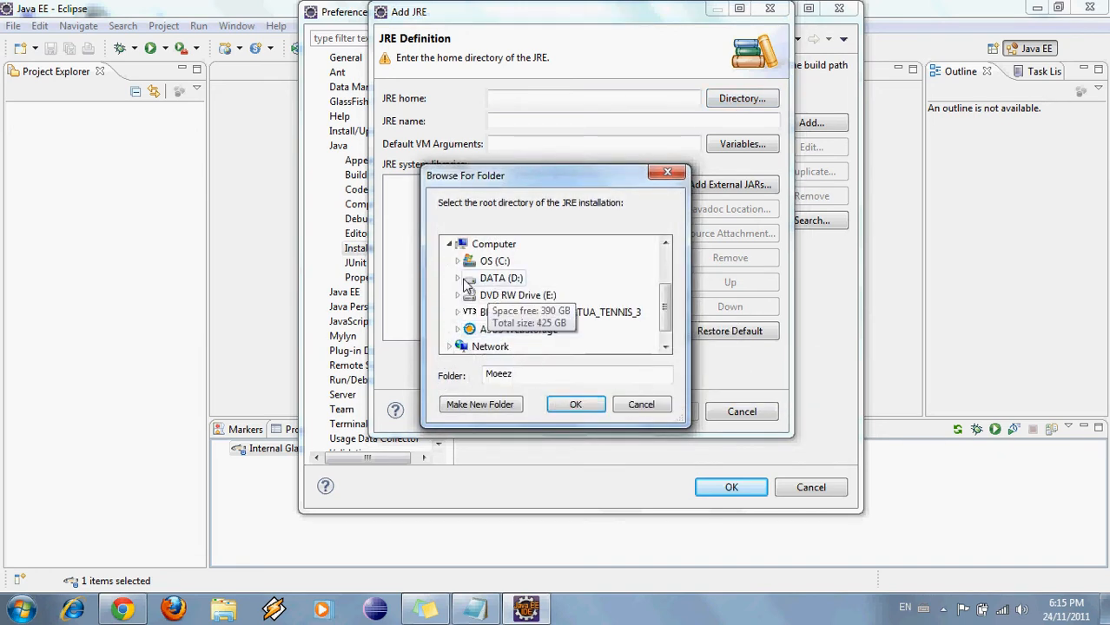
{"action": "left_click", "coordinate": [458, 275]}
{"action": "mouse_move", "coordinate": [669, 289]}
{"action": "left_mouse_down"}
{"action": "mouse_move", "coordinate": [664, 304]}
{"action": "mouse_move", "coordinate": [664, 284]}
{"action": "left_mouse_up"}
{"action": "left_click", "coordinate": [458, 260]}
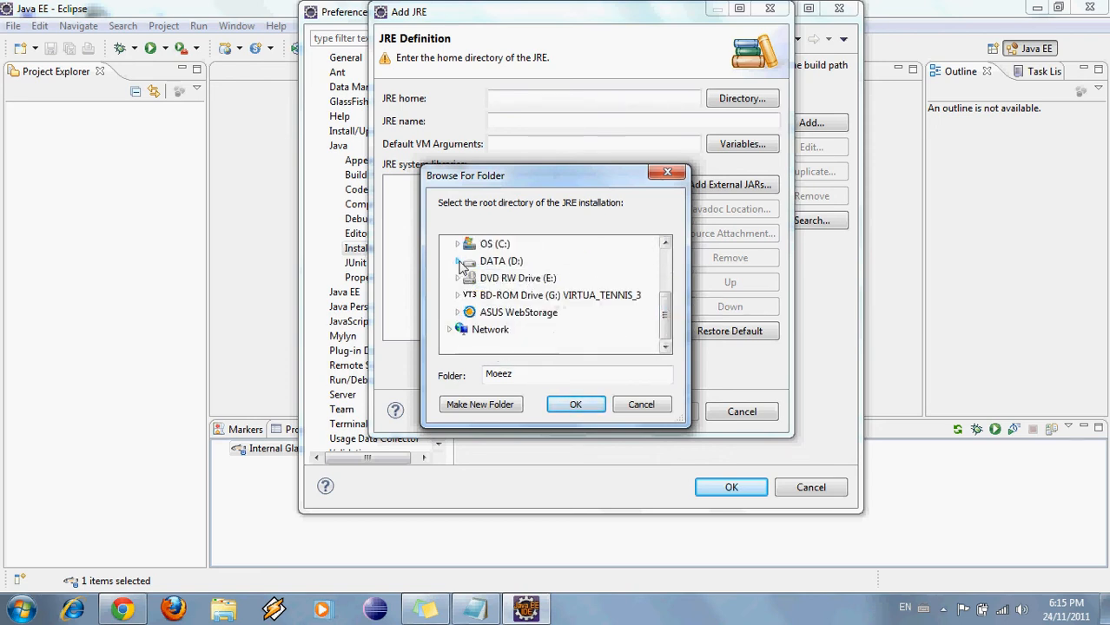
{"action": "left_click", "coordinate": [458, 244]}
{"action": "left_click_drag", "start_coordinate": [668, 292], "coordinate": [665, 293]}
{"action": "left_click", "coordinate": [465, 329]}
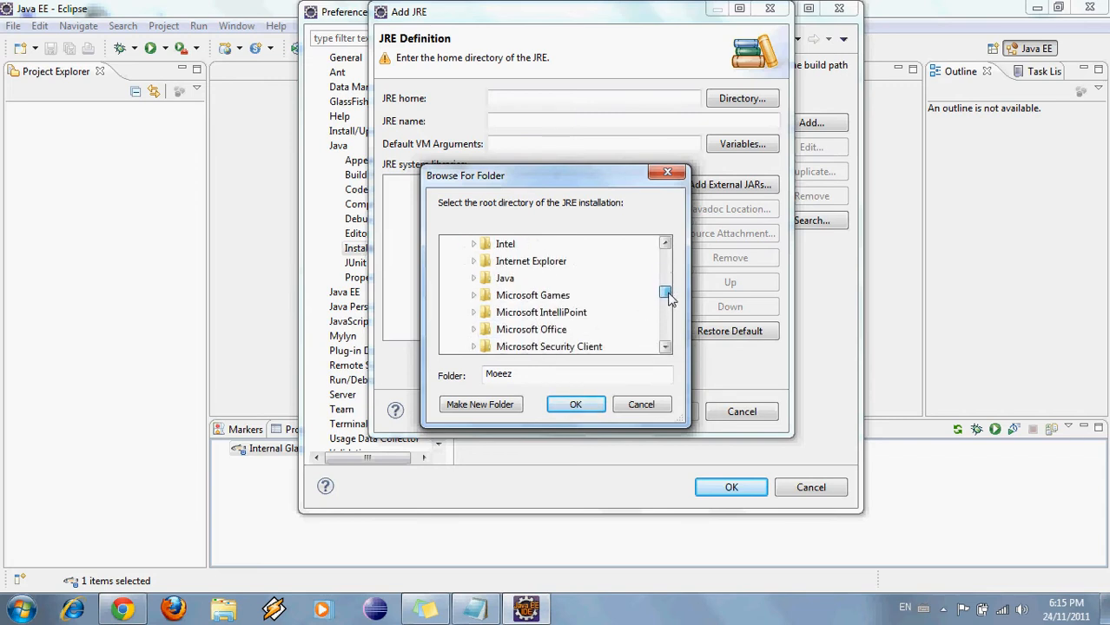
{"action": "left_click", "coordinate": [473, 278]}
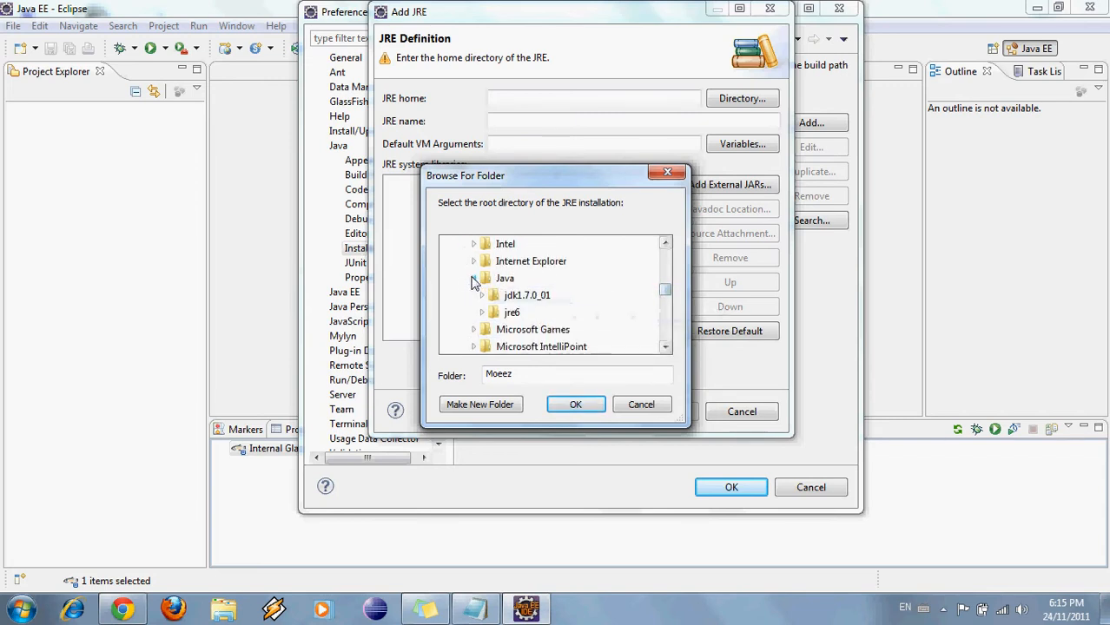
{"action": "double_click", "coordinate": [533, 297]}
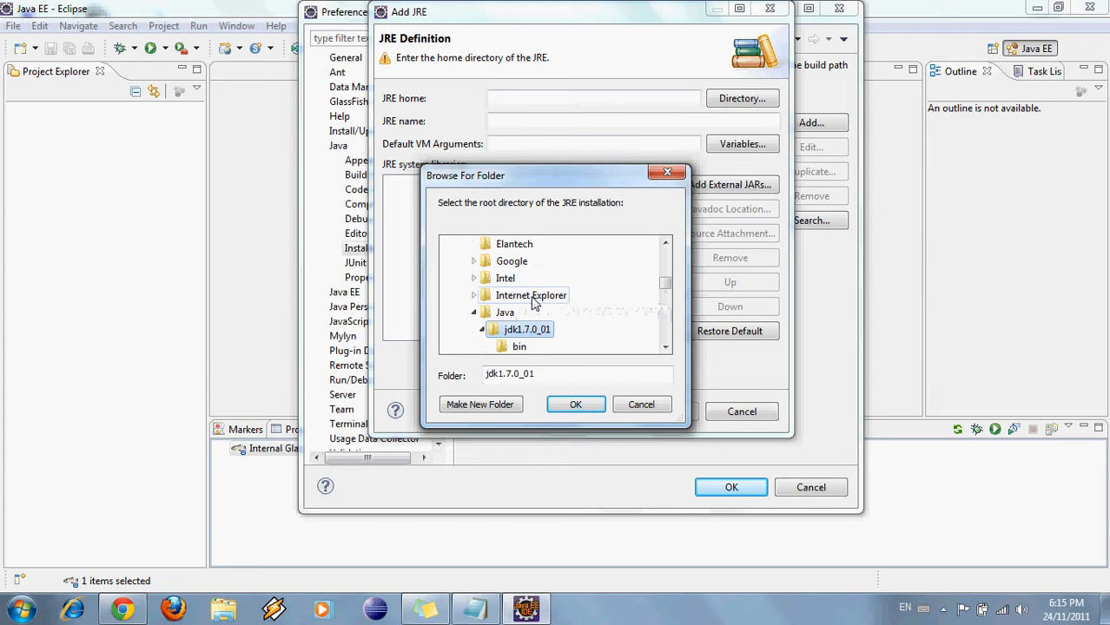
{"action": "left_click", "coordinate": [576, 406]}
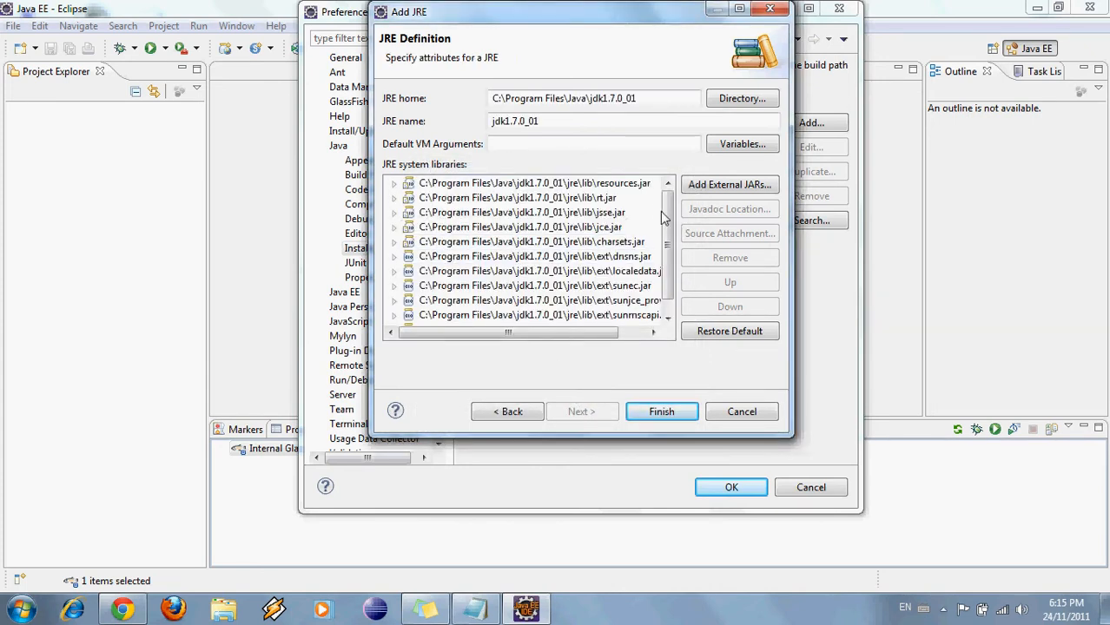
- Finish adding the JDK, make jdk1.7.0_01 the default JRE in place of jre6, and save the preferences
{"action": "left_click", "coordinate": [662, 414]}
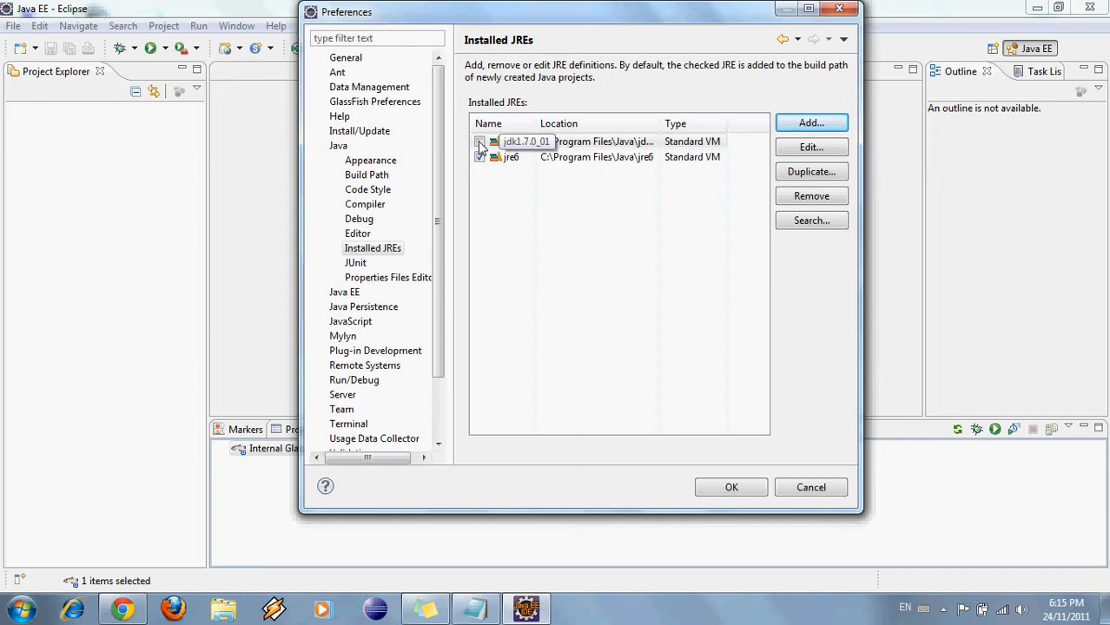
{"action": "left_click", "coordinate": [479, 142]}
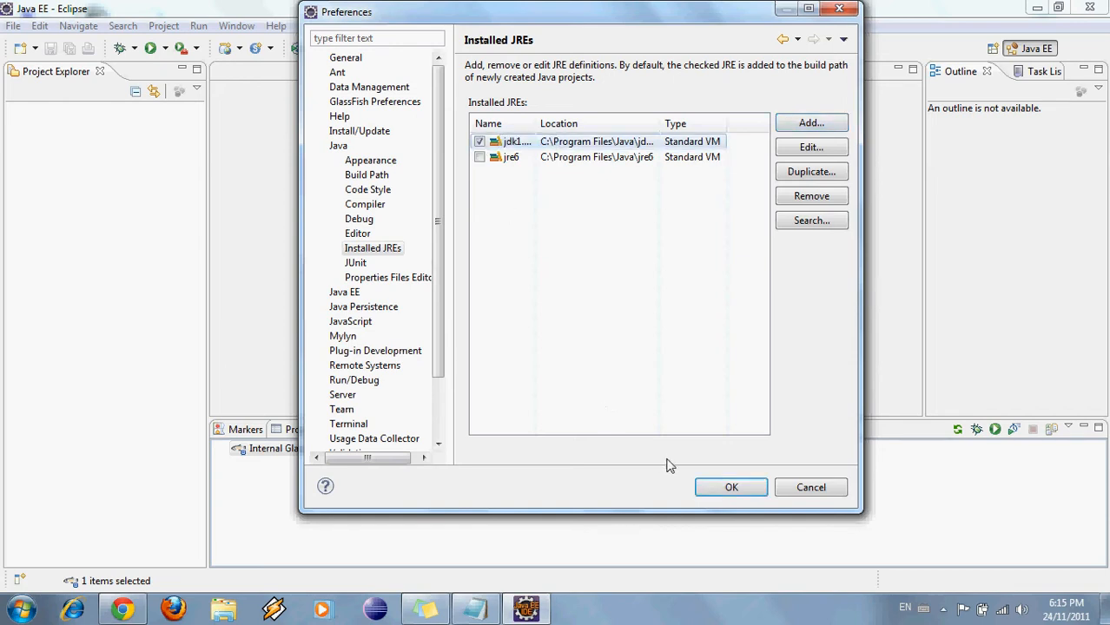
{"action": "left_click", "coordinate": [732, 488]}
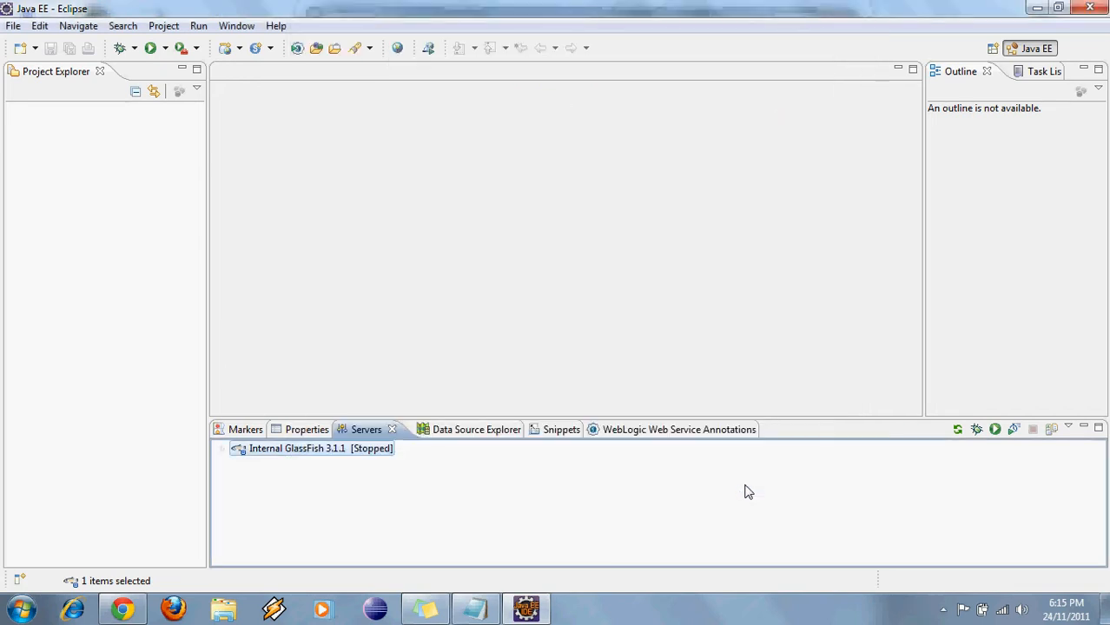
- Start defining a new server from the Servers view with GlassFish 3.1 as the server type on localhost
{"action": "right_click", "coordinate": [357, 486]}
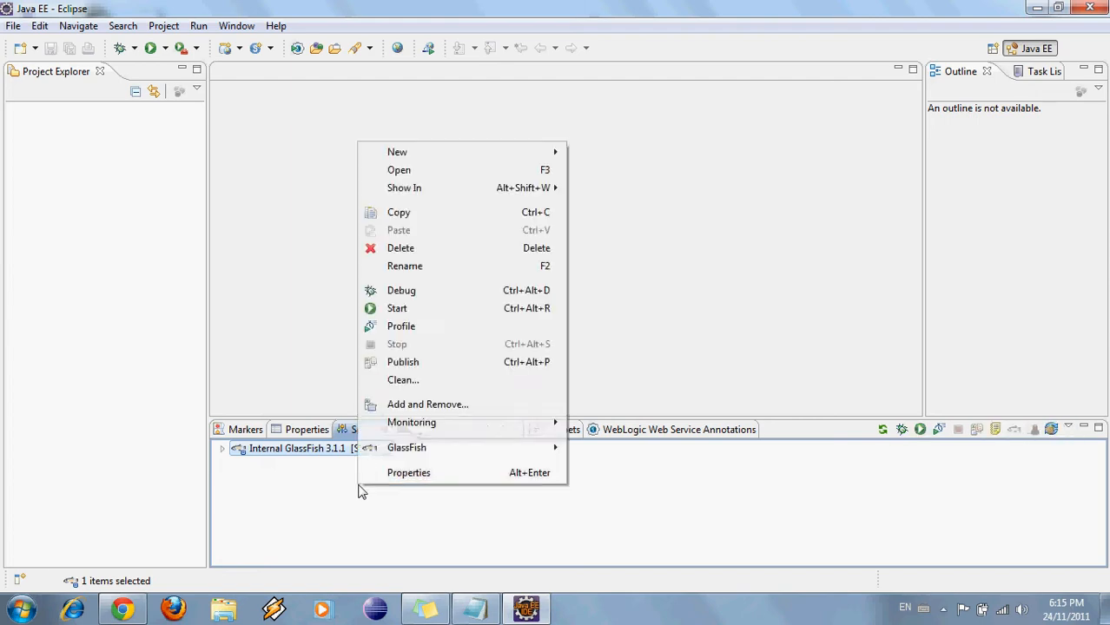
{"action": "mouse_move", "coordinate": [513, 154]}
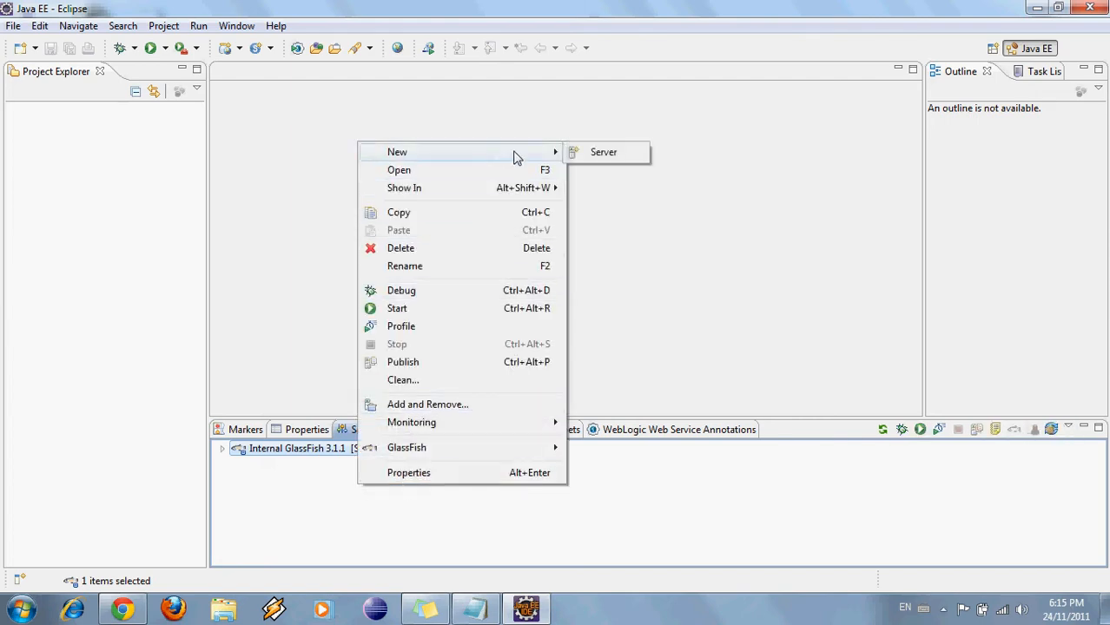
{"action": "left_click", "coordinate": [595, 152]}
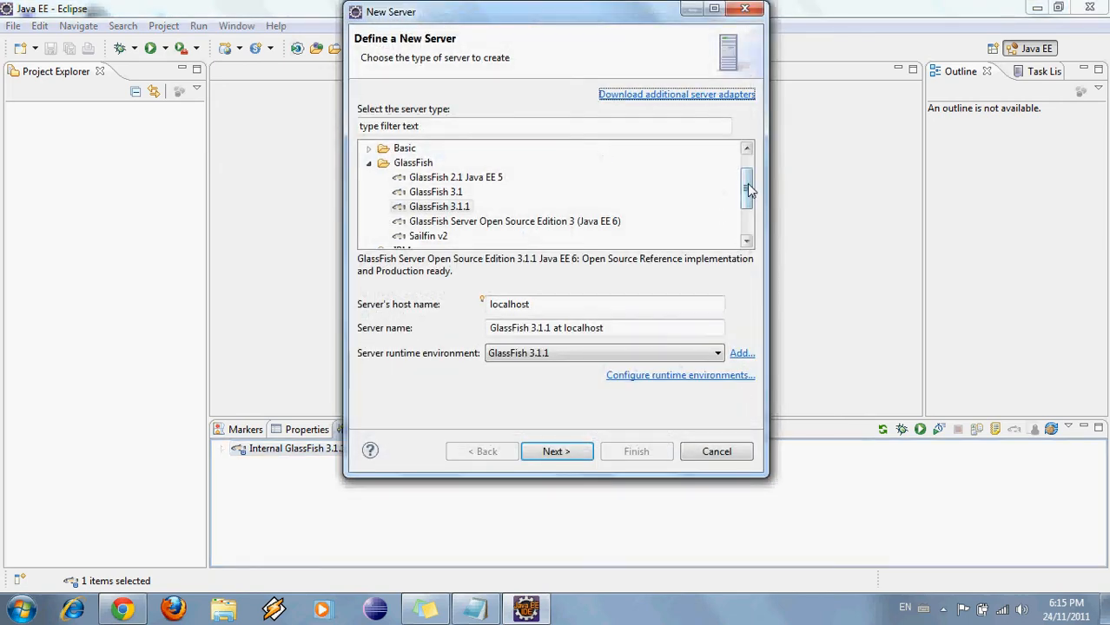
{"action": "scroll", "coordinate": [747, 183], "scroll_direction": "up", "scroll_amount": 1}
{"action": "scroll", "coordinate": [749, 189], "scroll_direction": "down", "scroll_amount": 1}
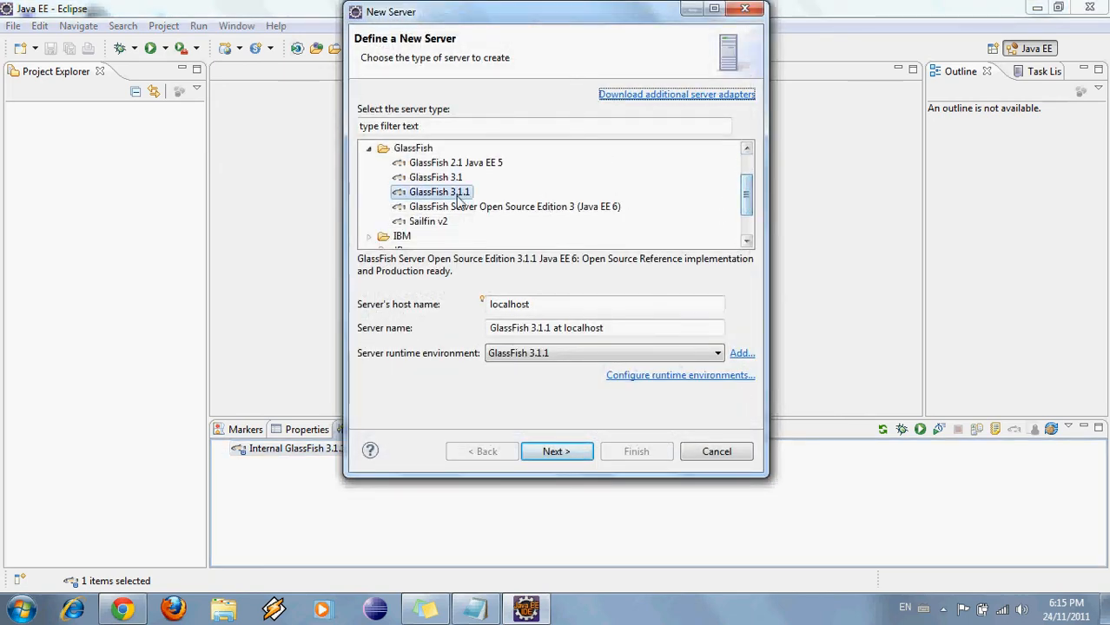
{"action": "scroll", "coordinate": [753, 173], "scroll_direction": "up", "scroll_amount": 1}
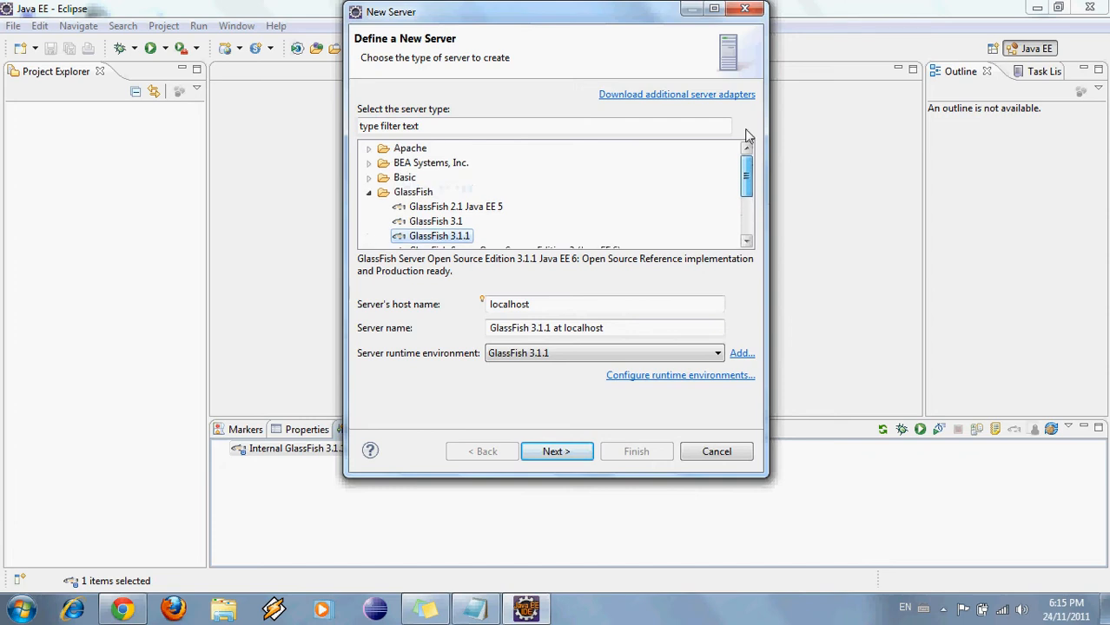
{"action": "scroll", "coordinate": [750, 200], "scroll_direction": "down", "scroll_amount": 2}
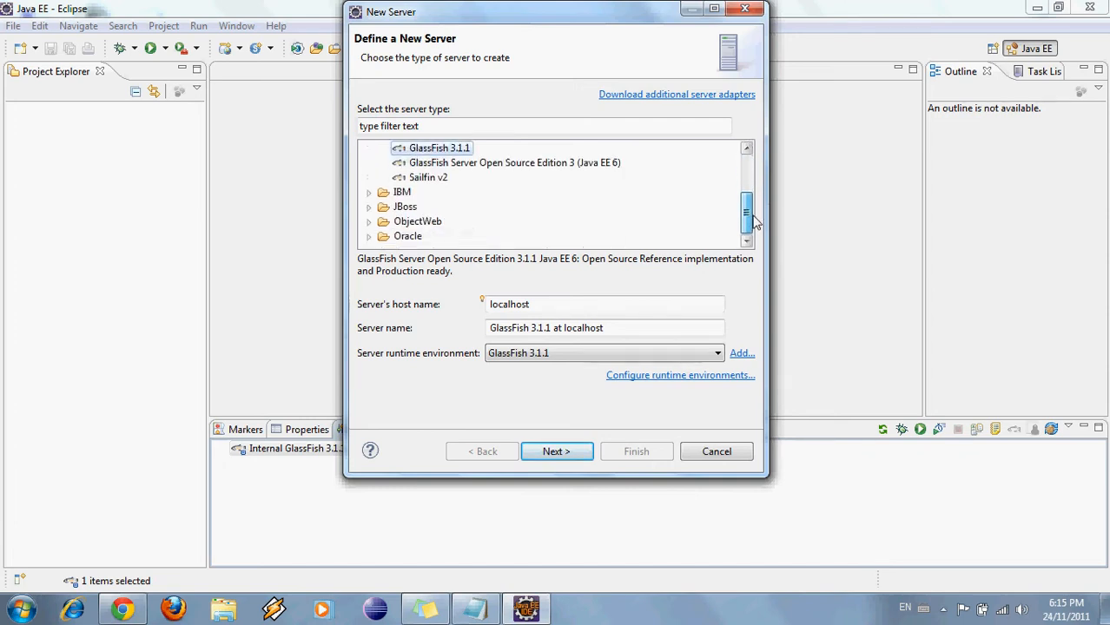
{"action": "scroll", "coordinate": [754, 208], "scroll_direction": "up", "scroll_amount": 1}
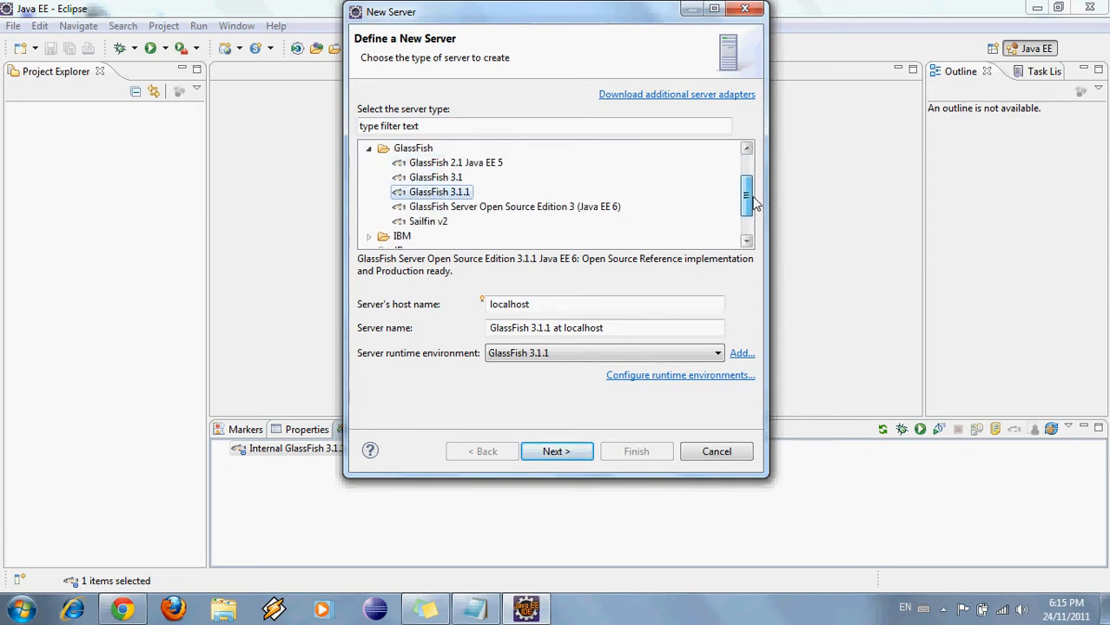
{"action": "left_click", "coordinate": [436, 178]}
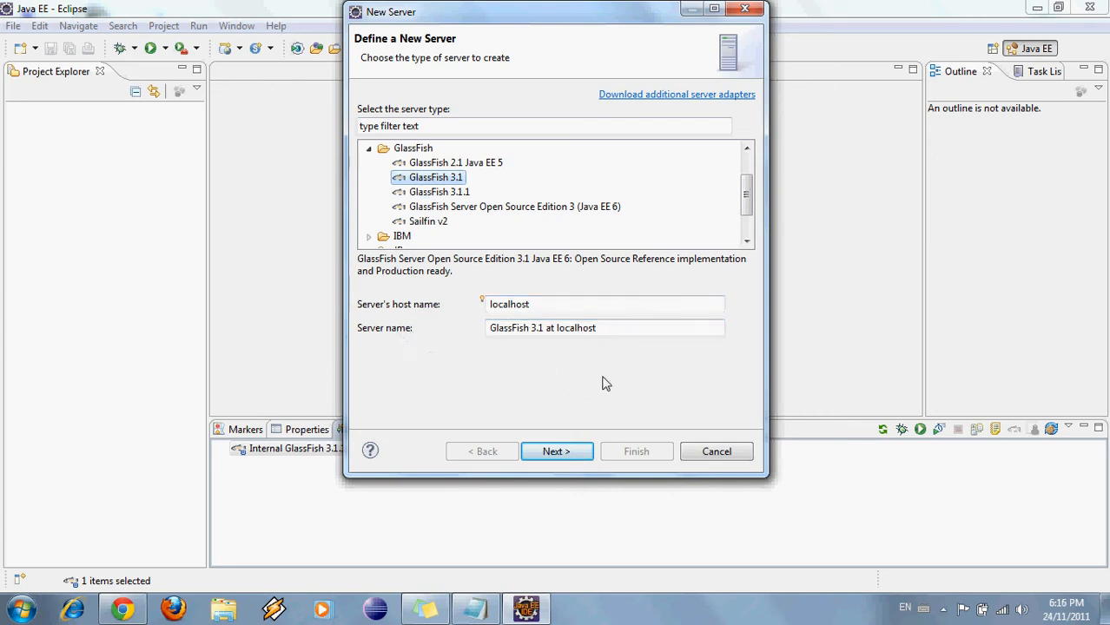
{"action": "left_click", "coordinate": [555, 453]}
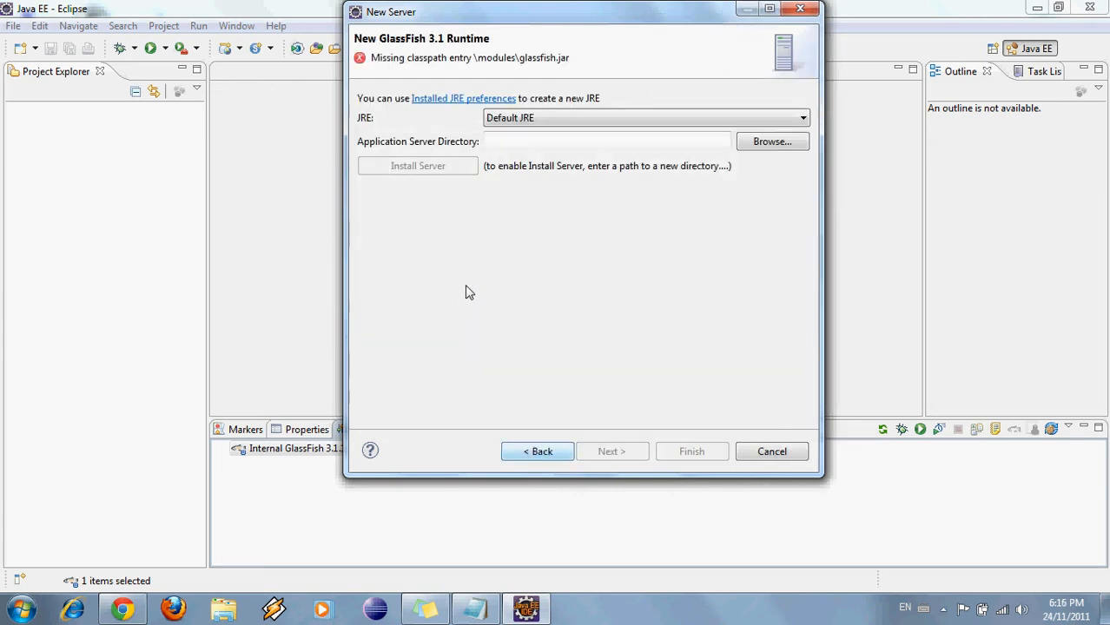
- Set the GlassFish 3.1 runtime's JRE to jdk1.7.0_01 and its application server directory to C:/glassfish3/glassfish, and continue to the domain settings
{"action": "left_click", "coordinate": [599, 119]}
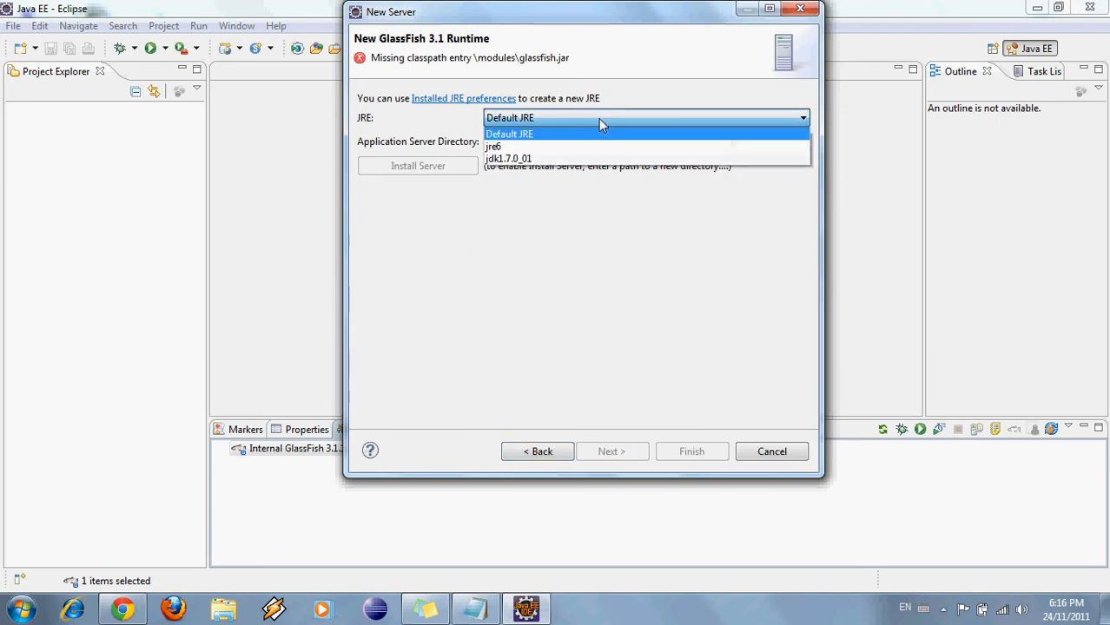
{"action": "left_click", "coordinate": [551, 161]}
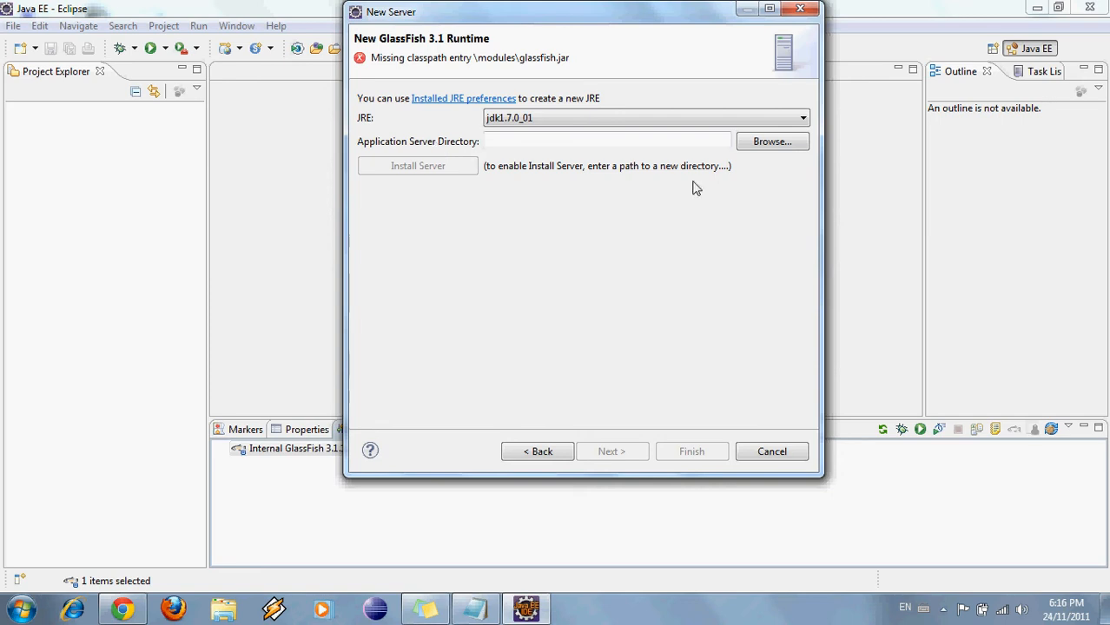
{"action": "left_click", "coordinate": [776, 143]}
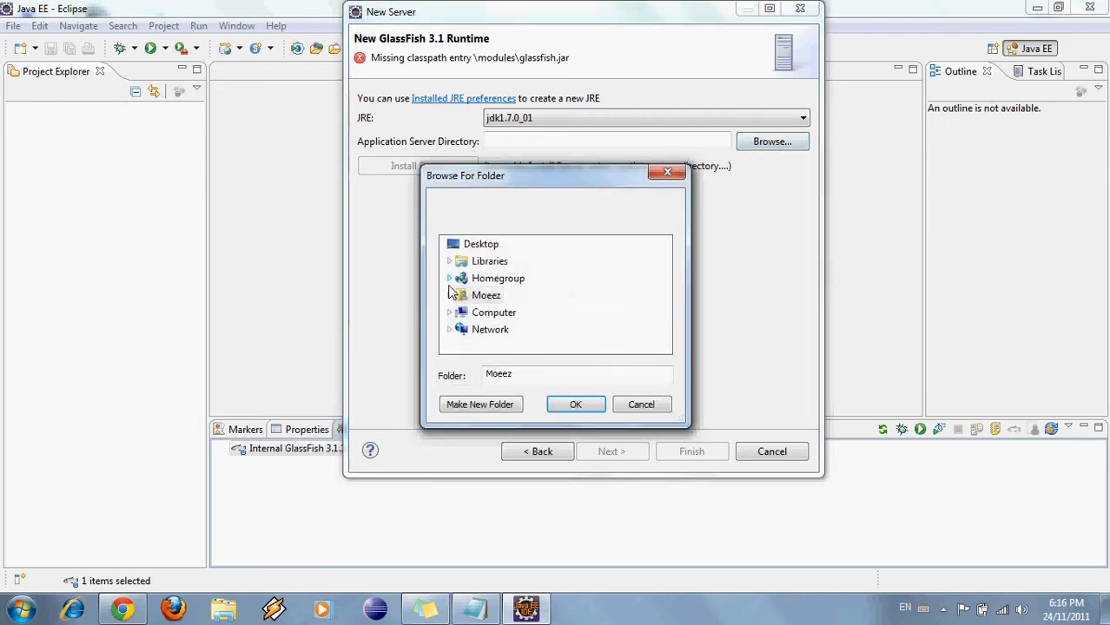
{"action": "left_click", "coordinate": [457, 314]}
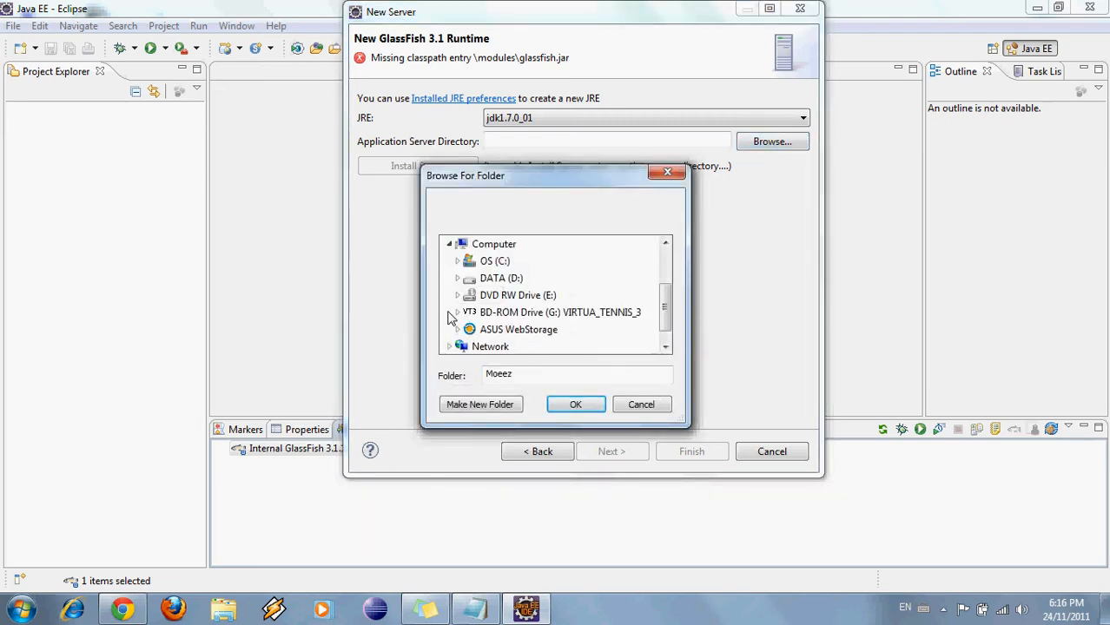
{"action": "left_click", "coordinate": [458, 263]}
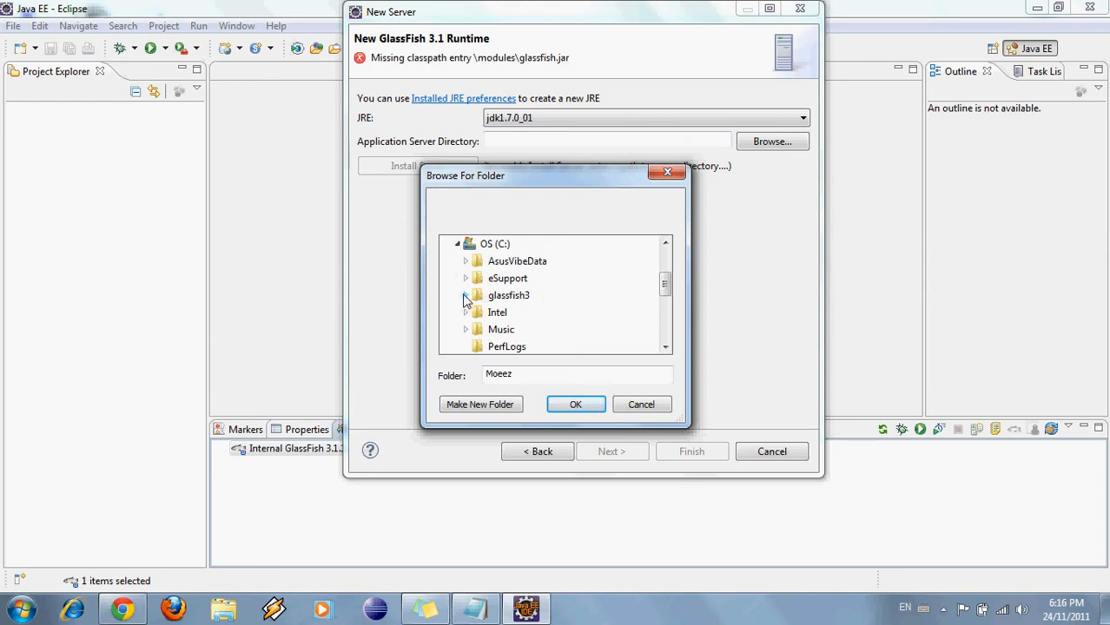
{"action": "left_click", "coordinate": [465, 296]}
{"action": "left_click", "coordinate": [504, 280]}
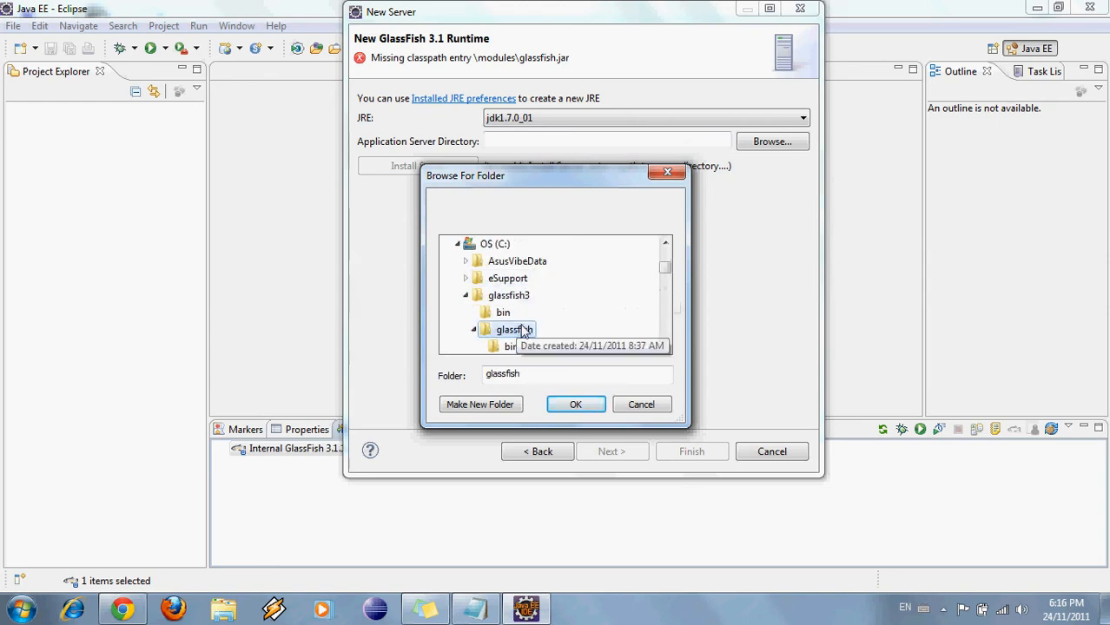
{"action": "left_click", "coordinate": [576, 404]}
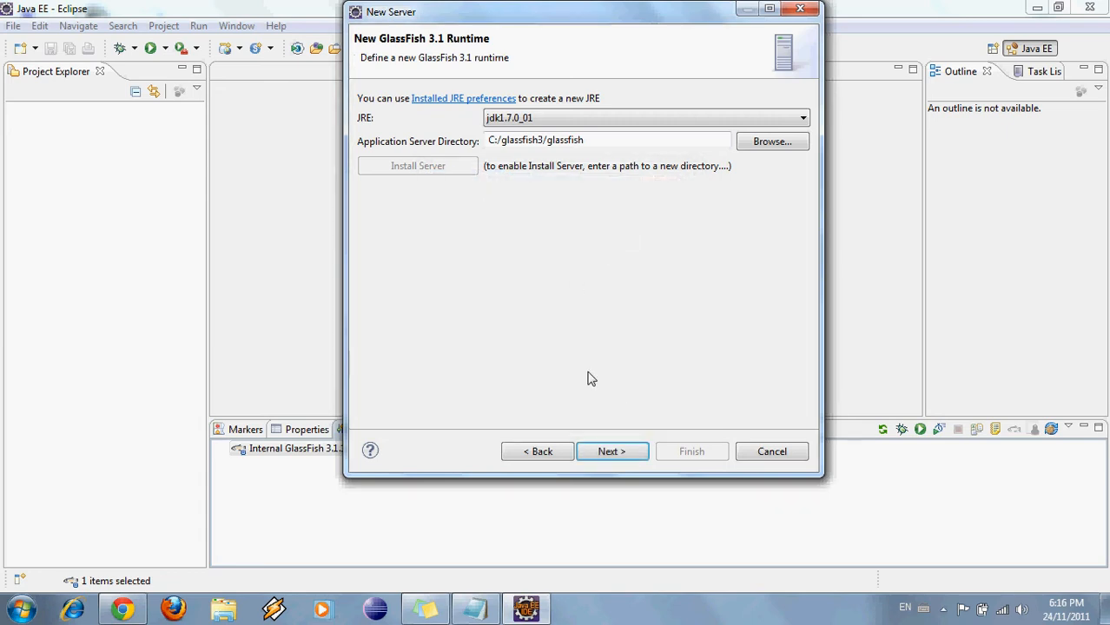
{"action": "left_click", "coordinate": [620, 450]}
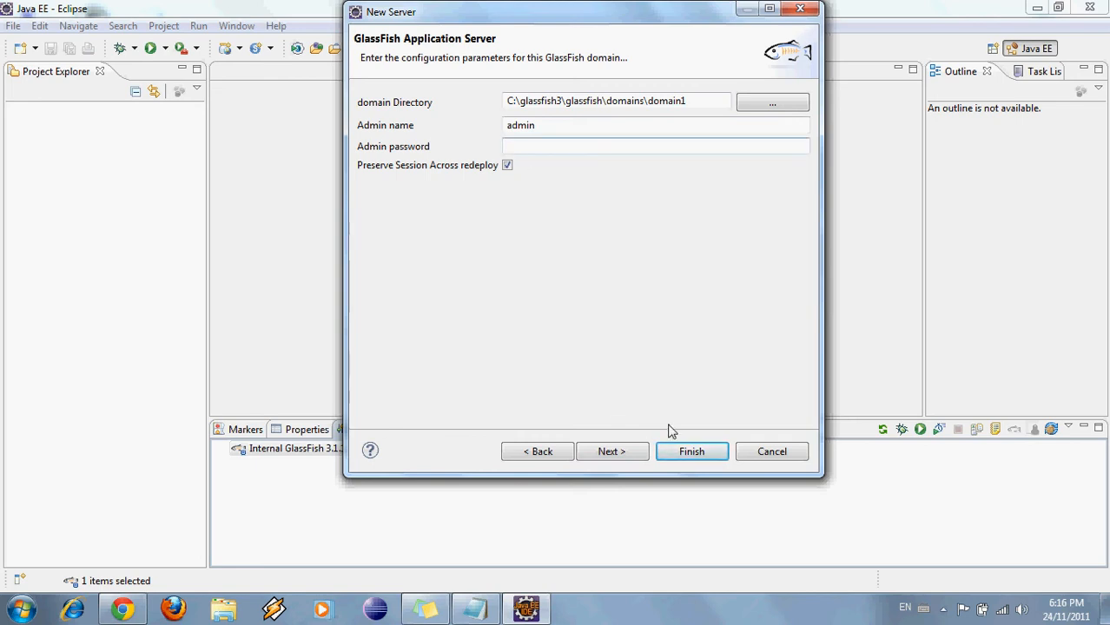
- Finish creating the GlassFish 3.1 server with the default domain1 settings and start GlassFish 3.1 at localhost
{"action": "left_click", "coordinate": [686, 452]}
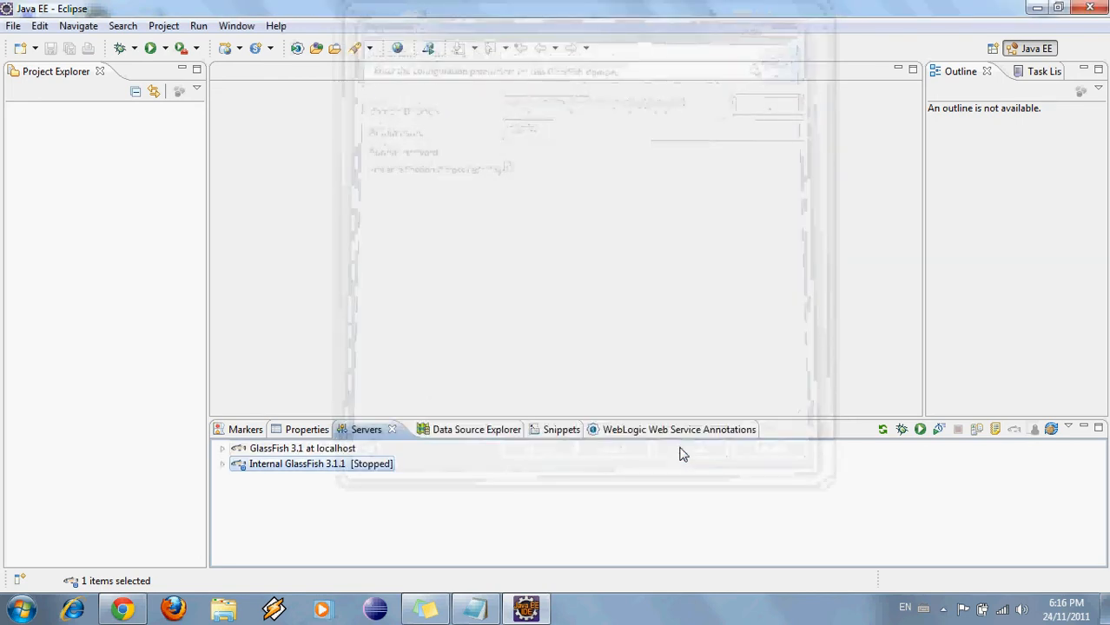
{"action": "left_click", "coordinate": [303, 452]}
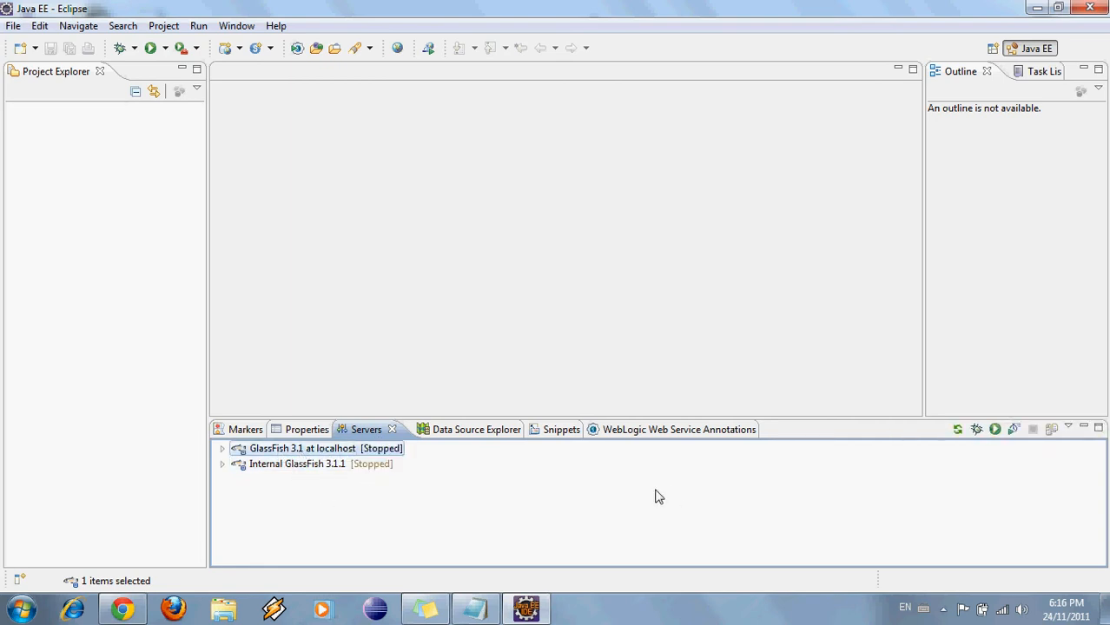
{"action": "left_click", "coordinate": [996, 431]}
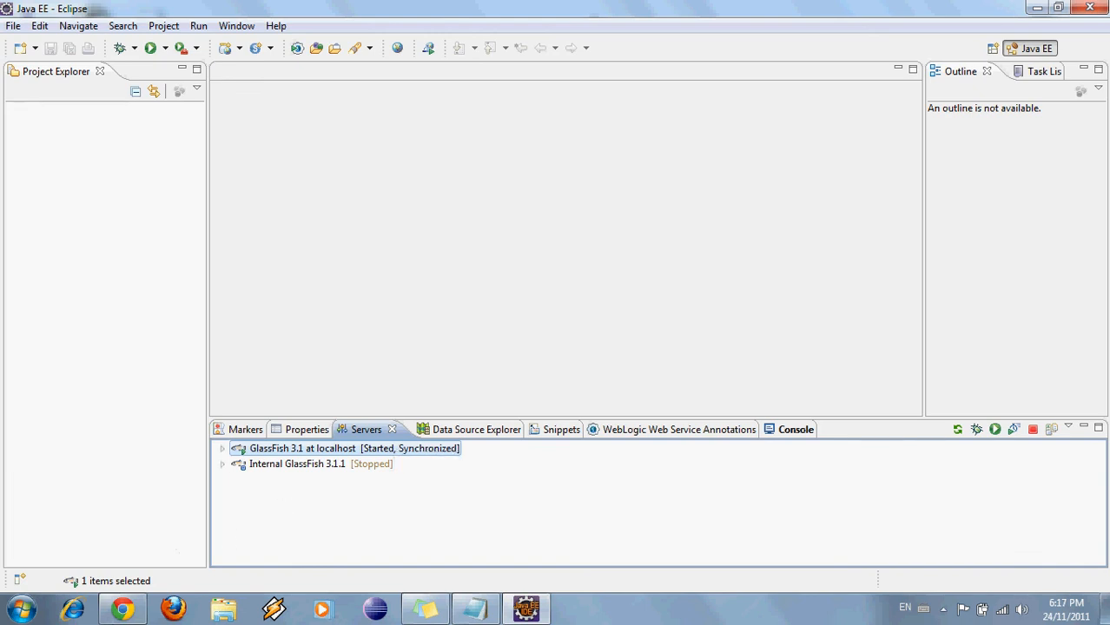
- Switch to Chrome and load localhost:8080 in a new tab to check that the GlassFish server responds
{"action": "left_click", "coordinate": [122, 609]}
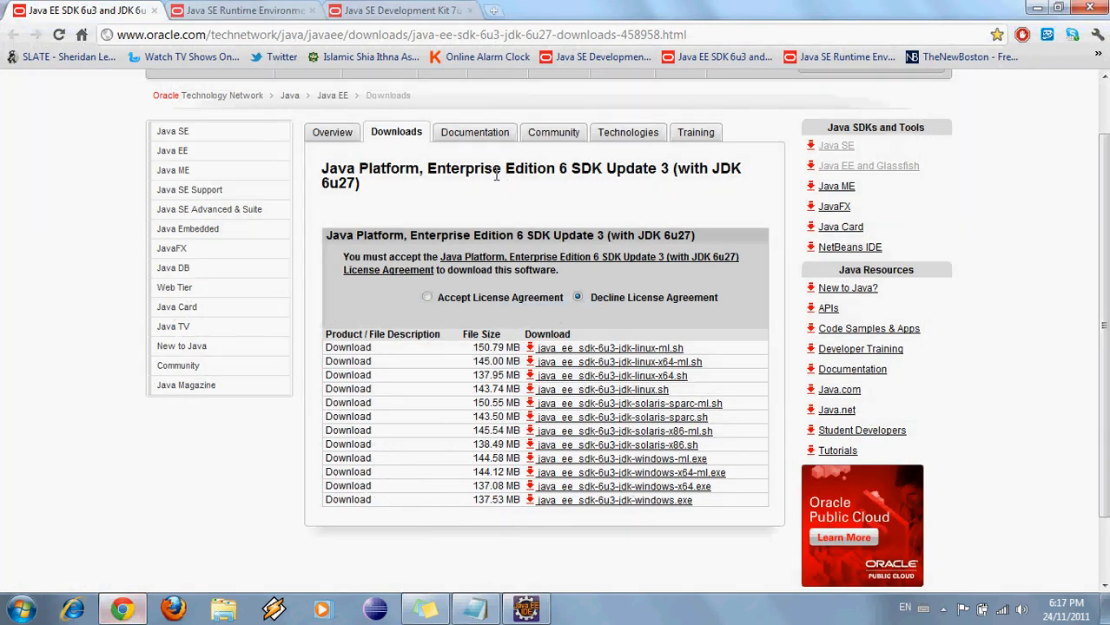
{"action": "left_click", "coordinate": [494, 10]}
{"action": "type", "text": "localhost"}
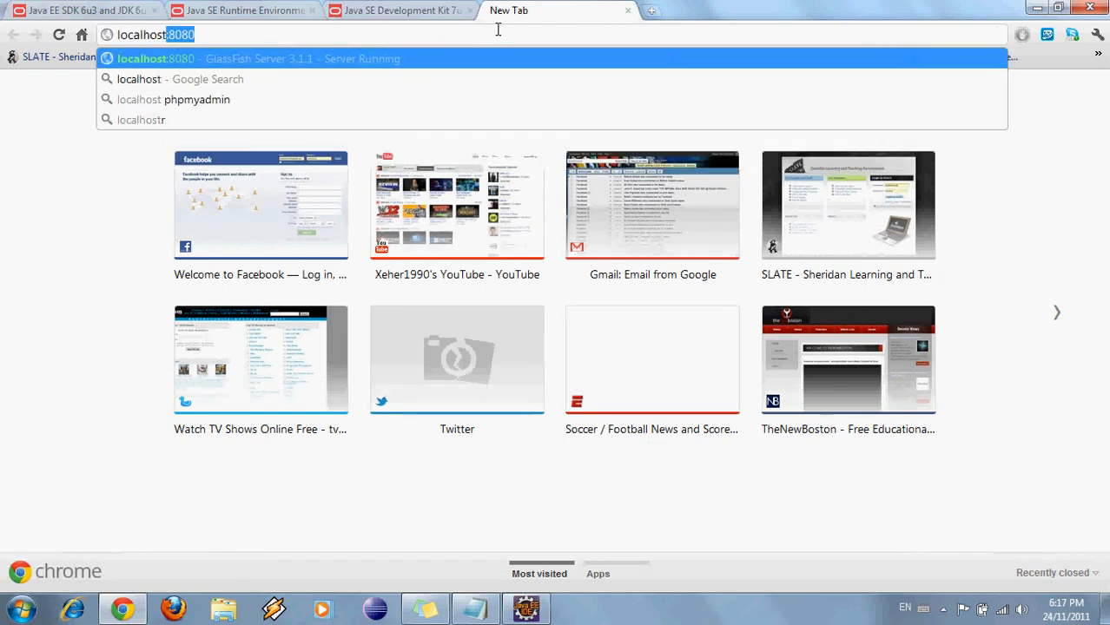
{"action": "type", "text": ":8080"}
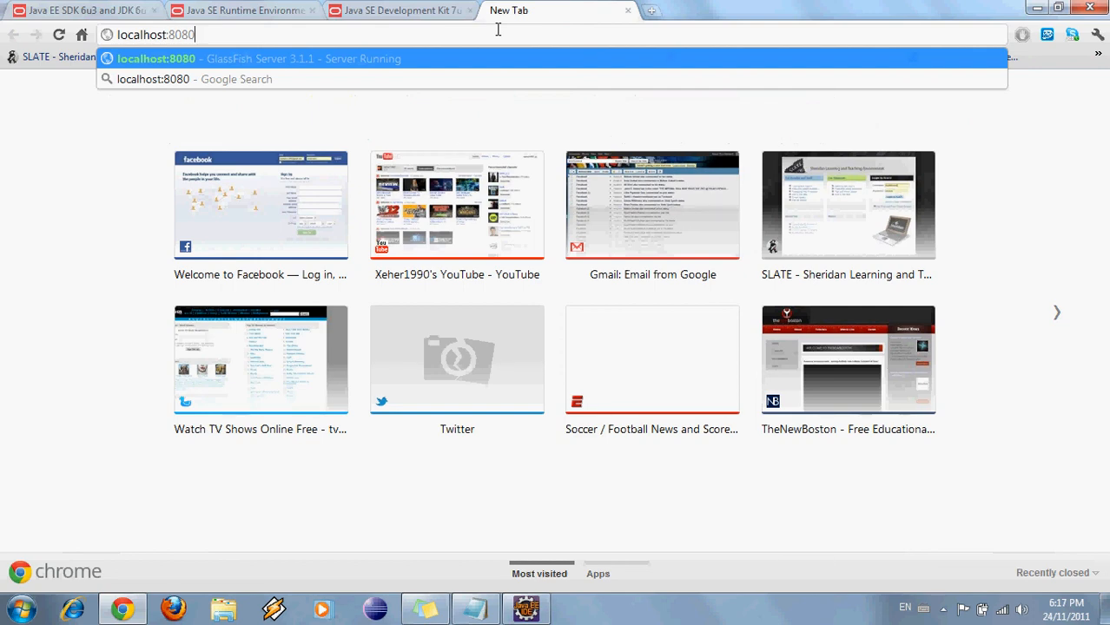
{"action": "key", "text": "Return"}
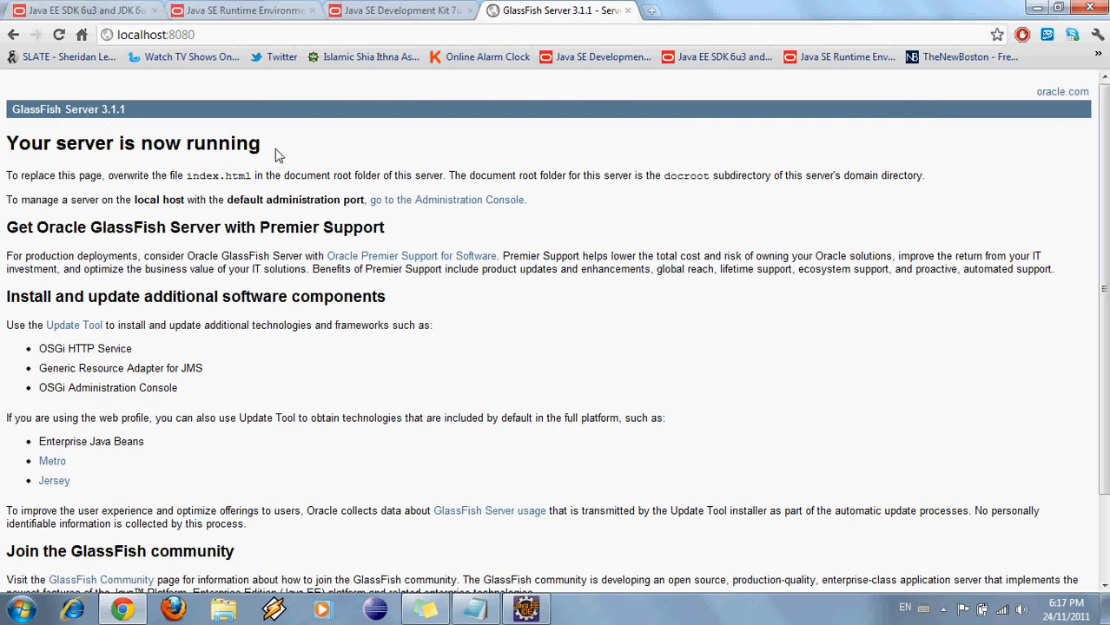
- Close the localhost:8080 tab, switch back to Eclipse and stop the GlassFish 3.1 at localhost server
{"action": "left_click", "coordinate": [627, 11]}
{"action": "left_click", "coordinate": [526, 609]}
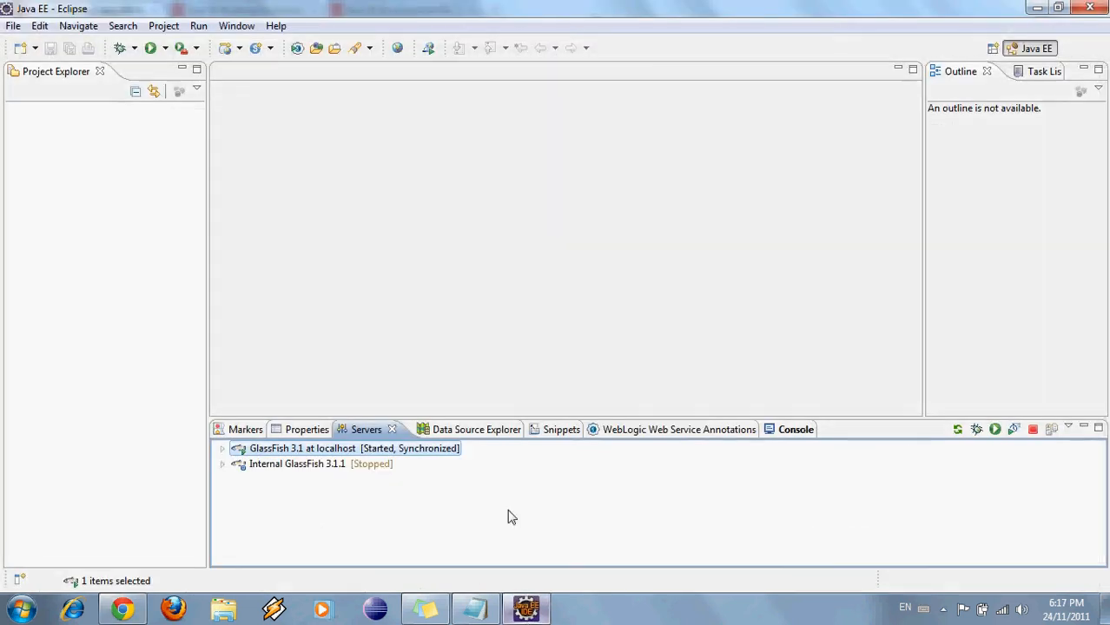
{"action": "left_click", "coordinate": [1032, 429]}
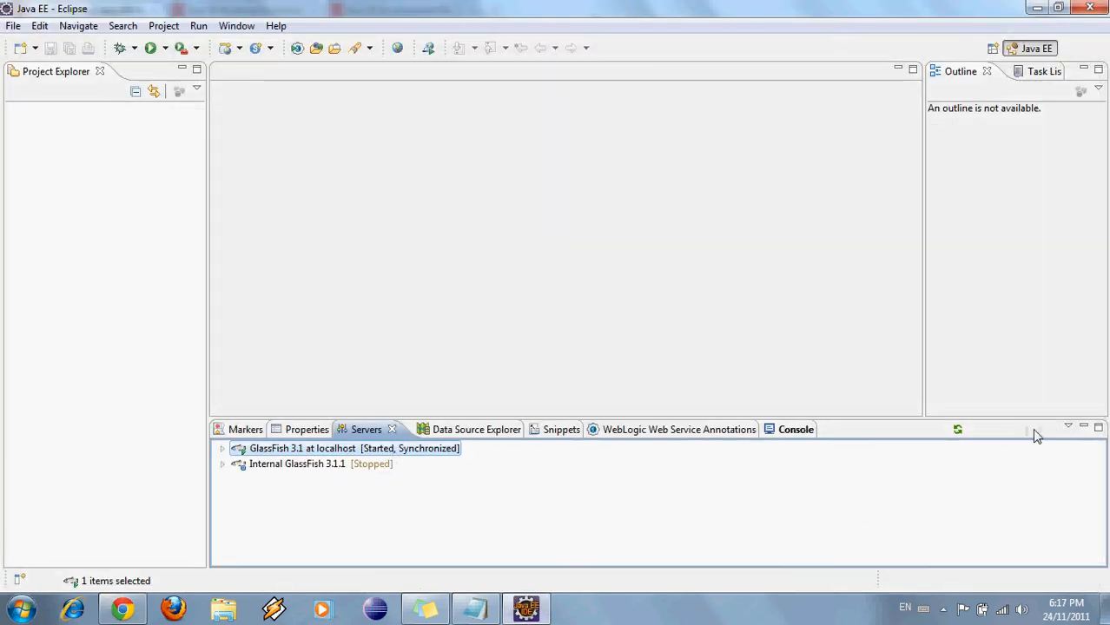
- Recheck localhost:8080 in a new Chrome tab with the server stopped, close that tab and return to Eclipse
{"action": "left_click", "coordinate": [122, 609]}
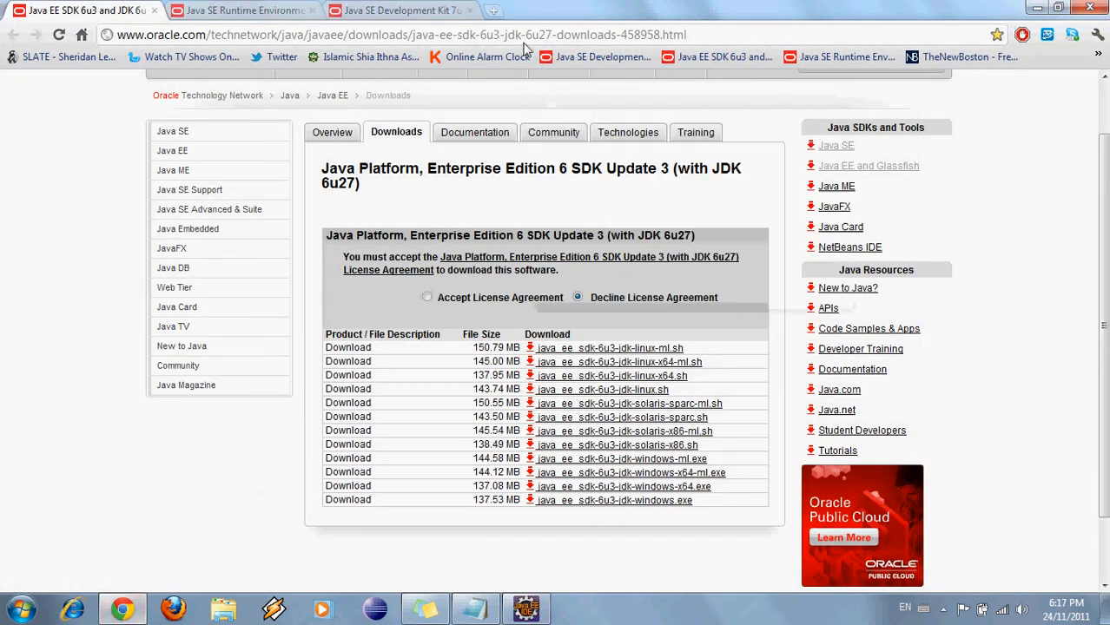
{"action": "left_click", "coordinate": [493, 11]}
{"action": "type", "text": "localhost:8080"}
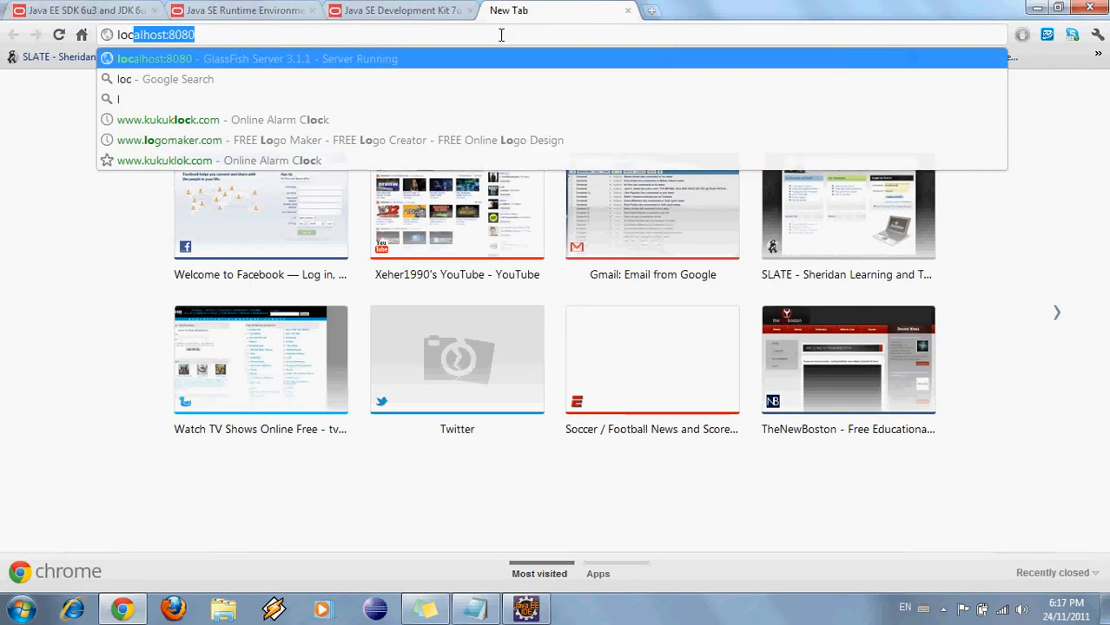
{"action": "key", "text": "Return"}
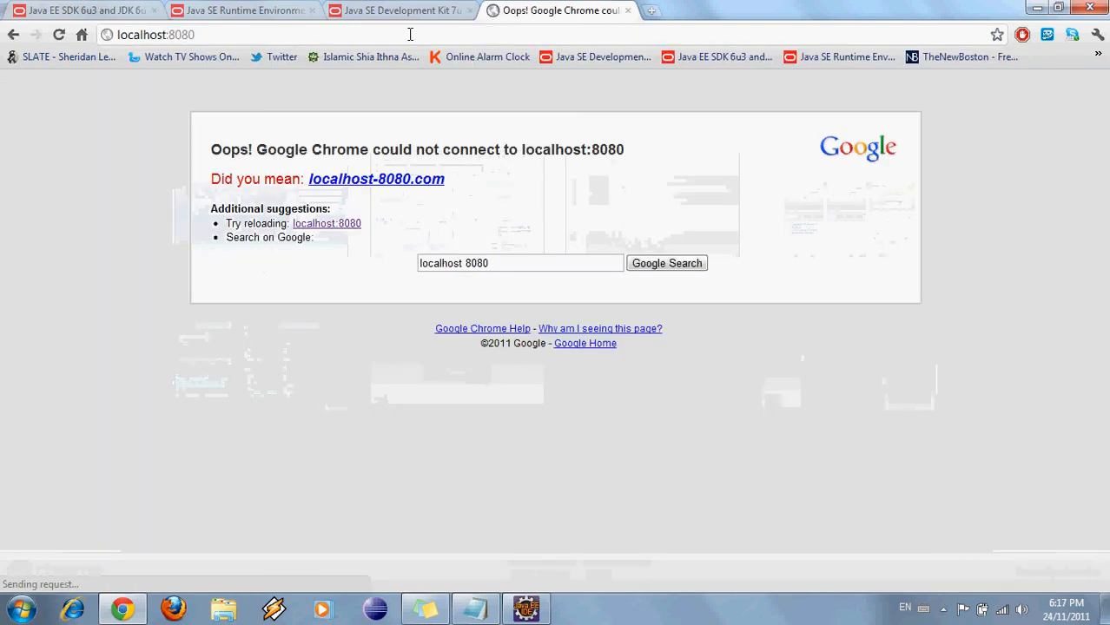
{"action": "left_click", "coordinate": [629, 11]}
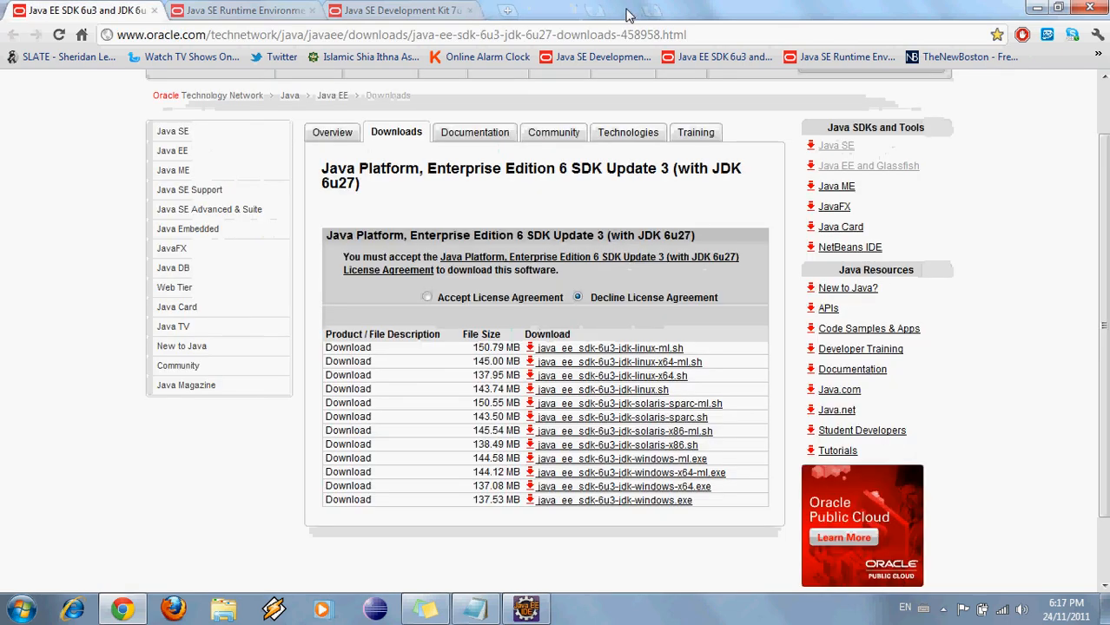
{"action": "left_click", "coordinate": [525, 609]}
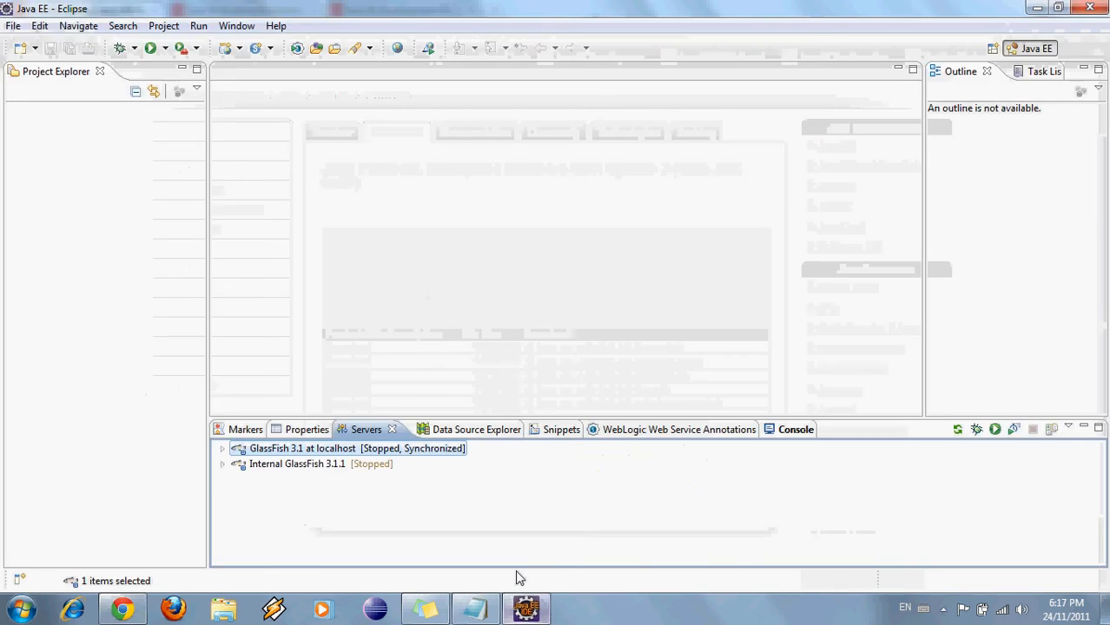